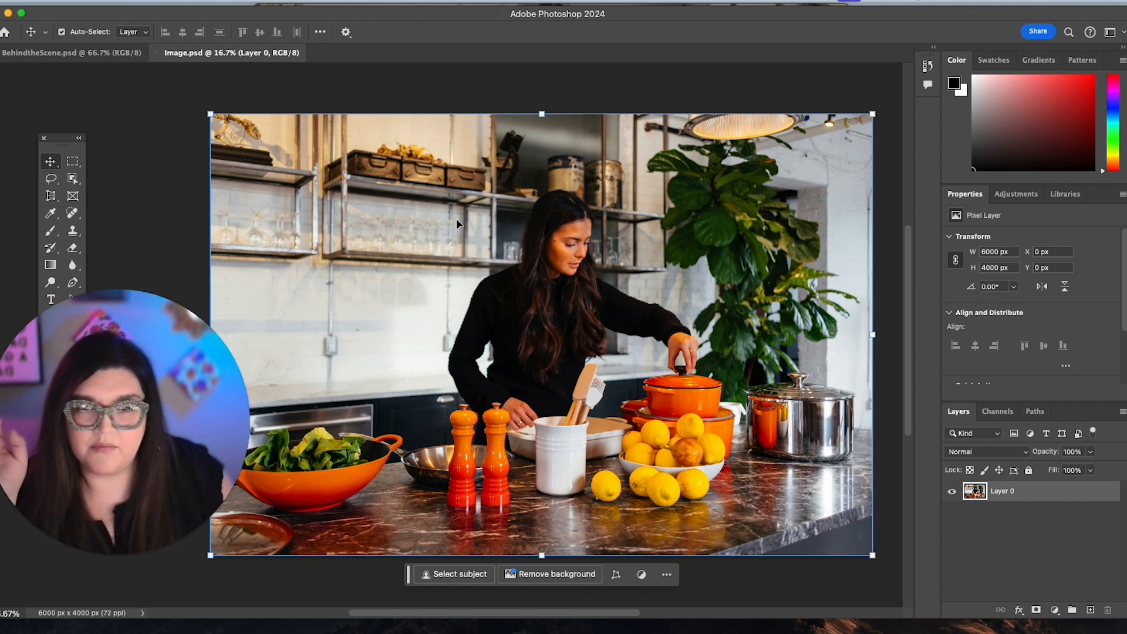
Switch to BehindtheScene.psd and examine its layer stack, hiding and showing Layer 1 and Layer 0.
click(843, 595)
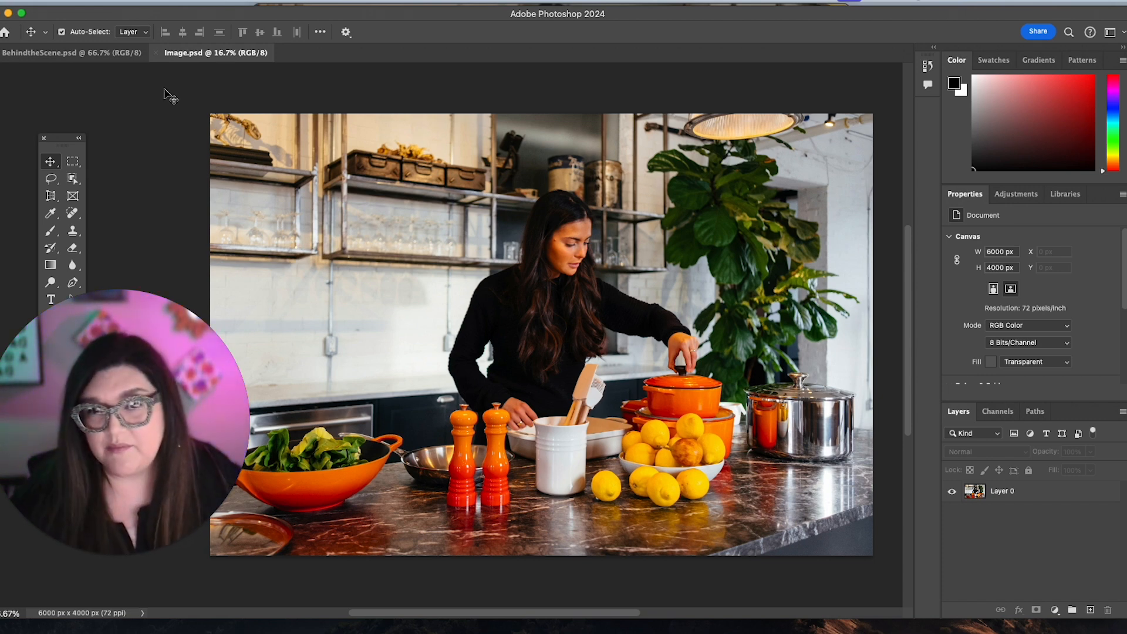
click(80, 53)
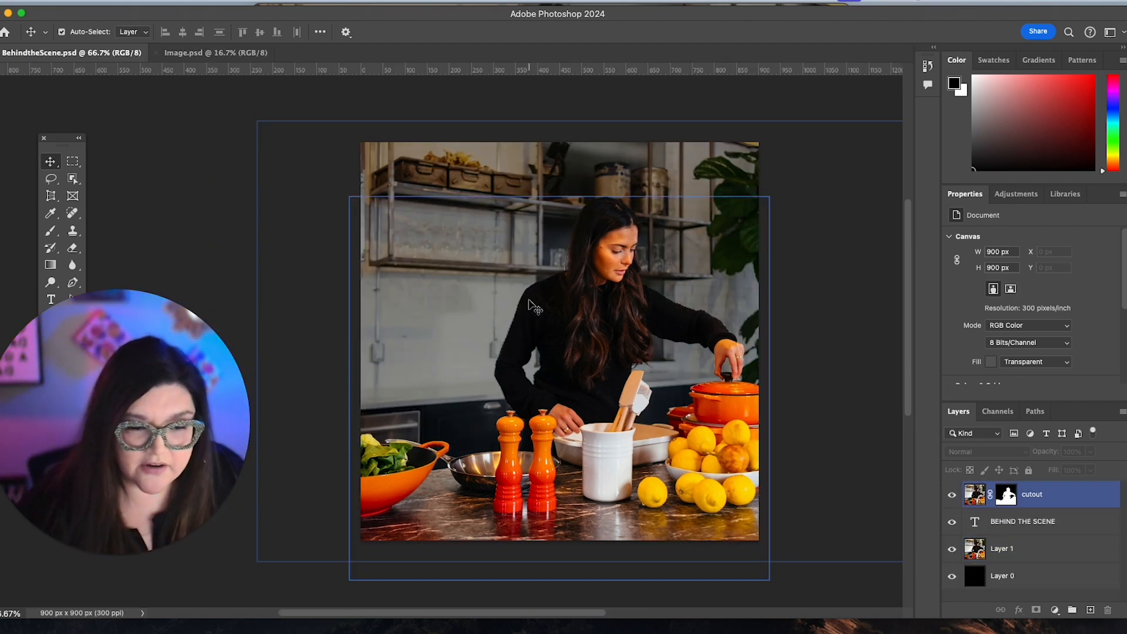
click(963, 530)
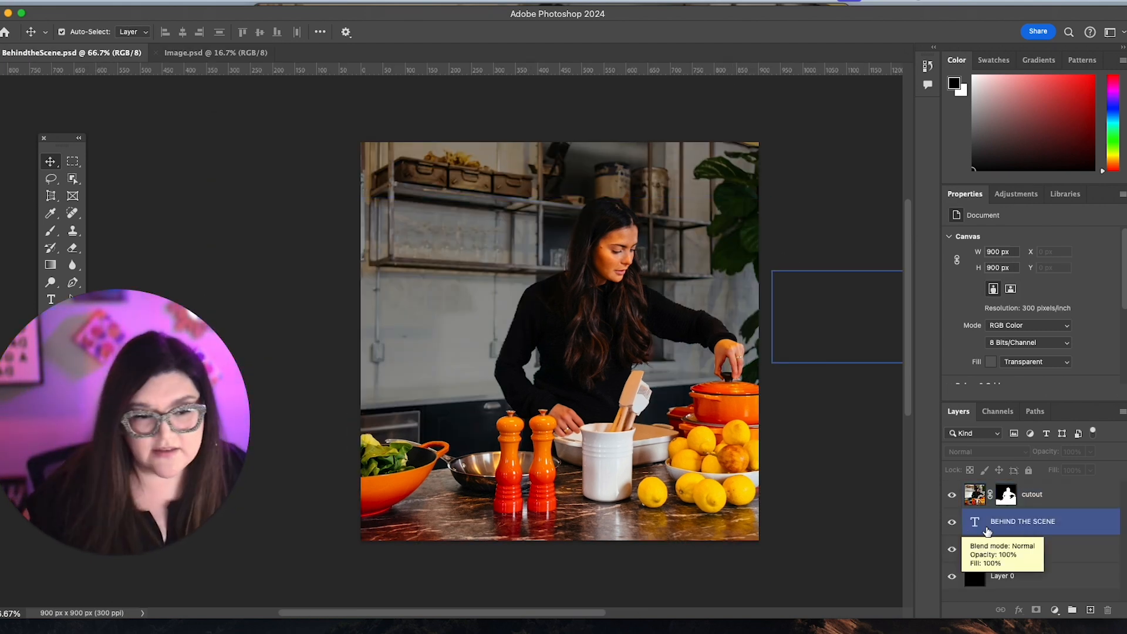
click(1087, 493)
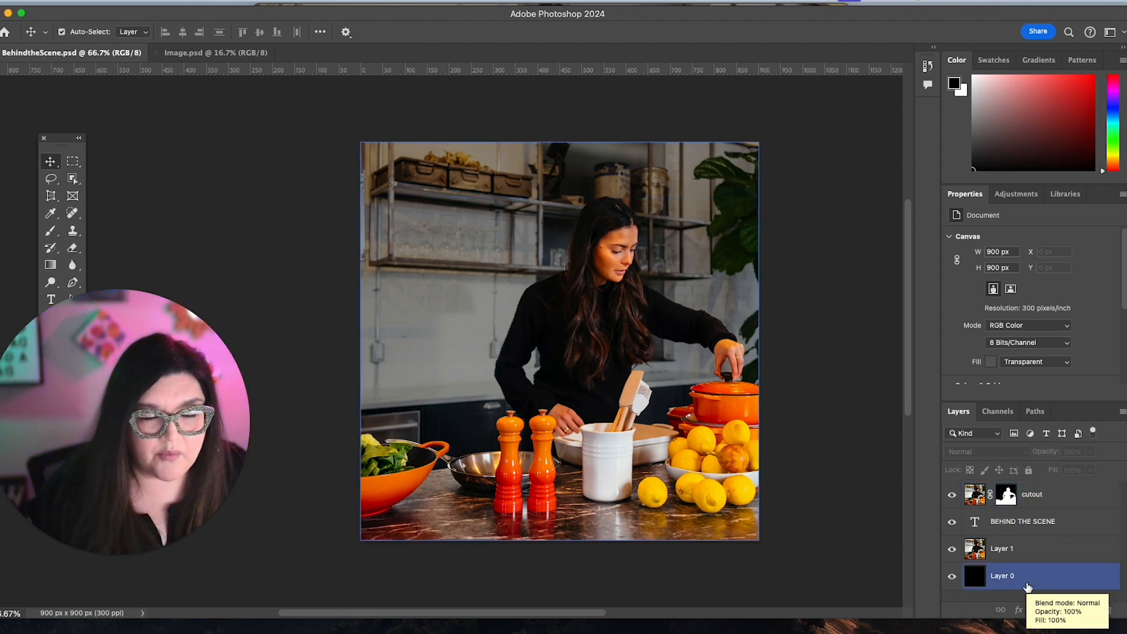
scroll(779, 432, right, 2)
click(1093, 574)
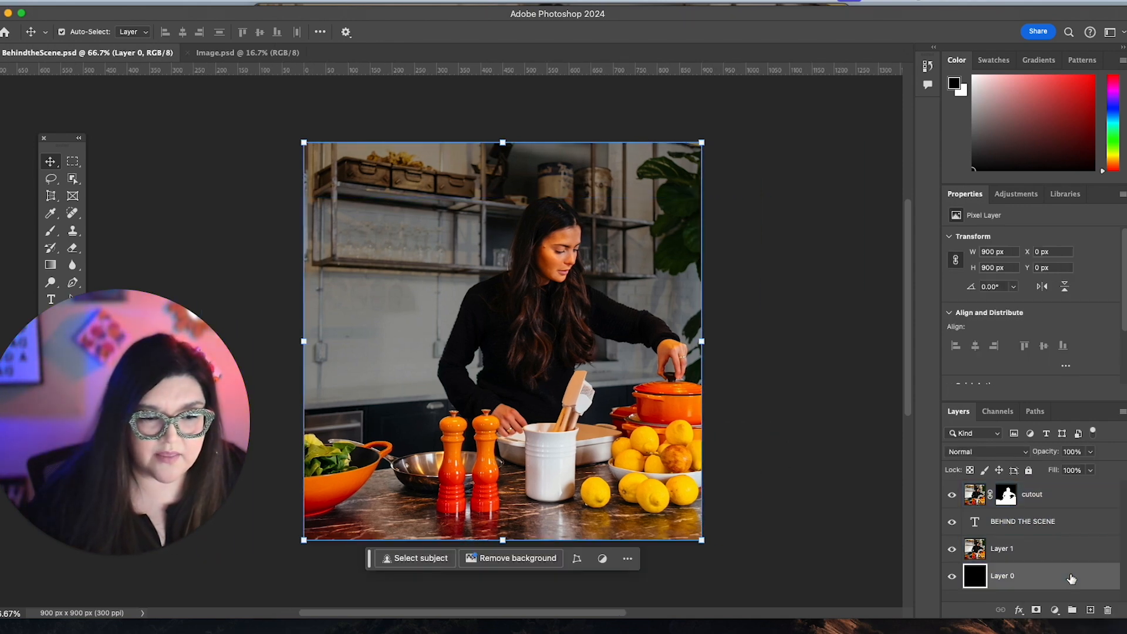
click(1024, 549)
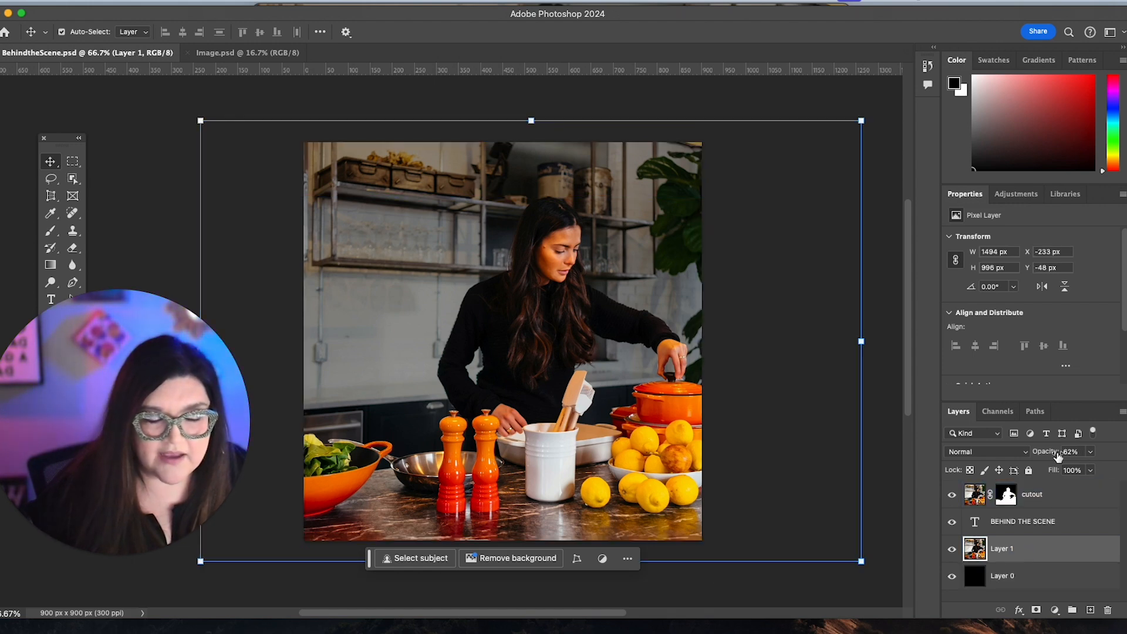
click(952, 549)
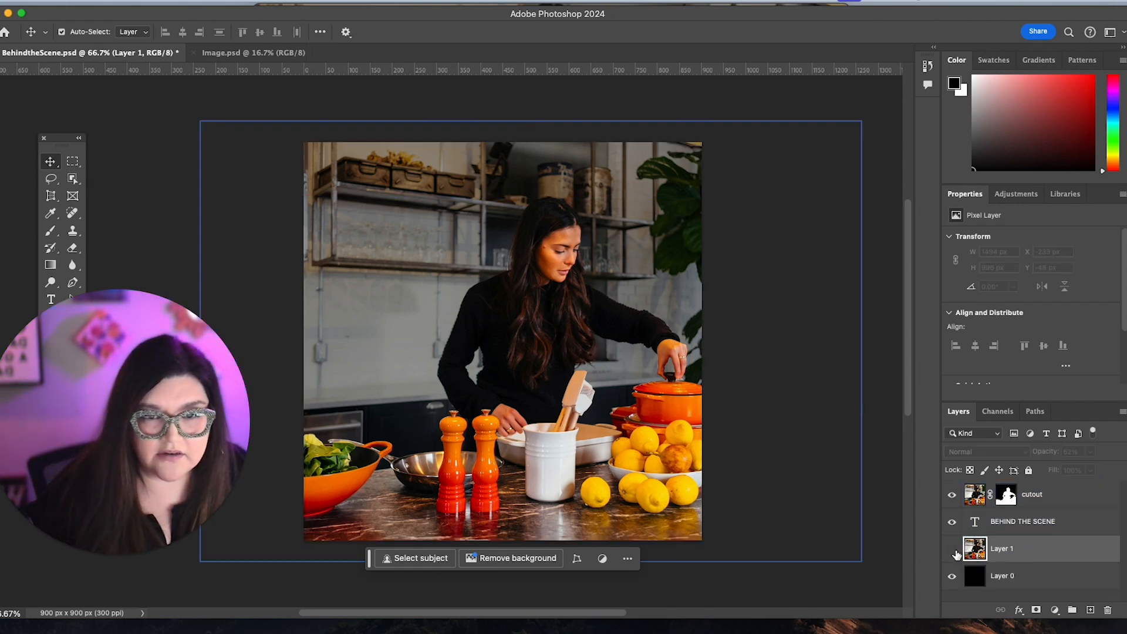
click(952, 549)
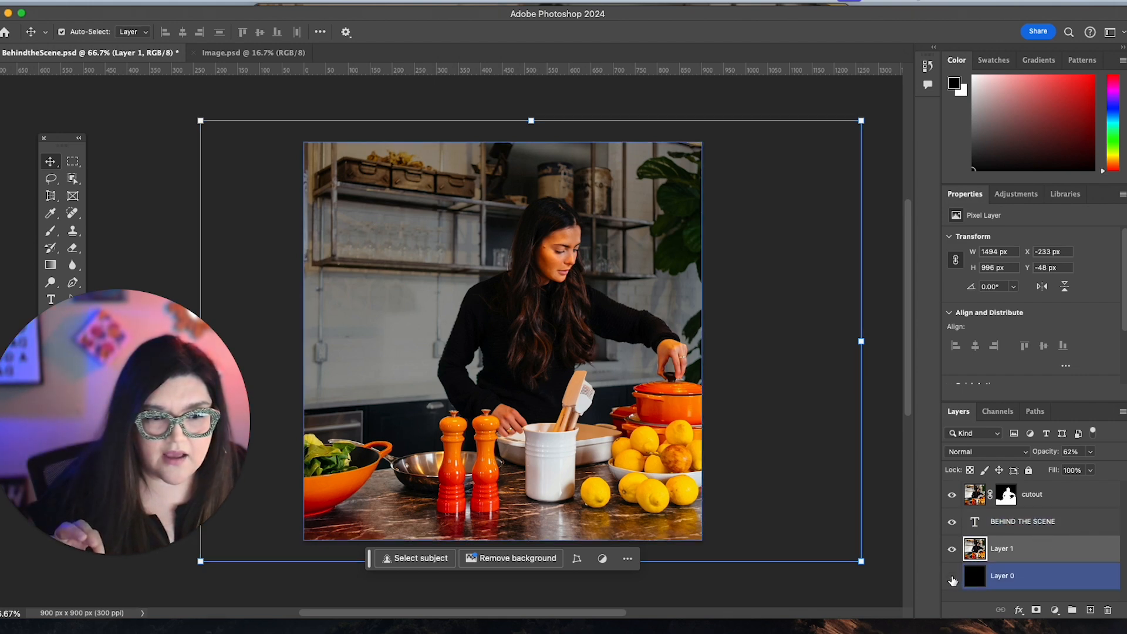
click(952, 576)
click(952, 578)
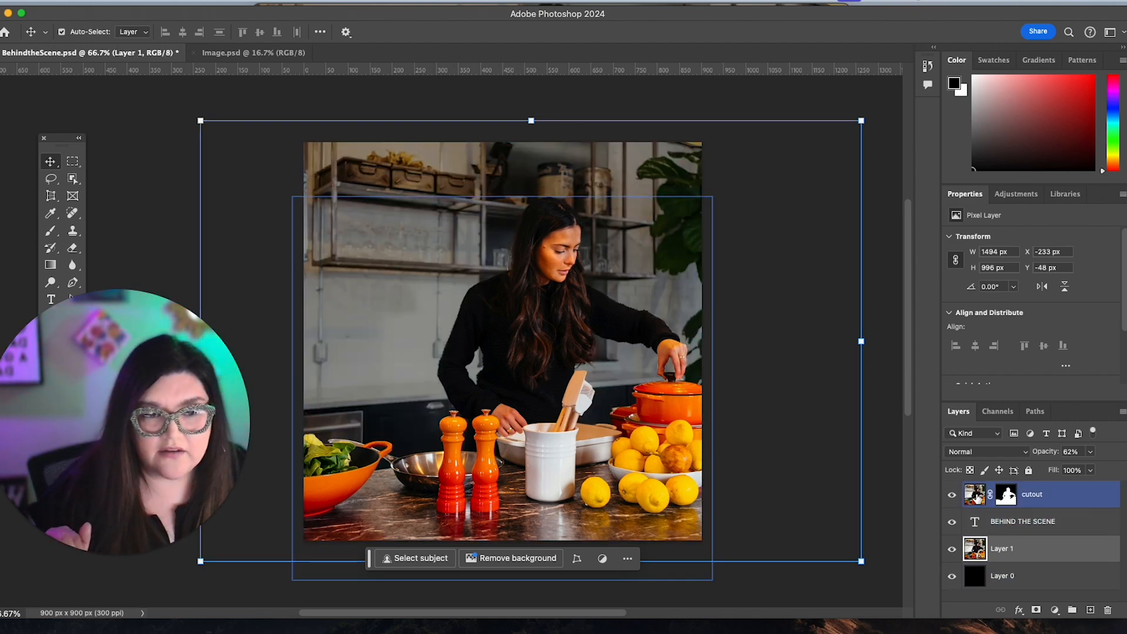
Duplicate Layer 0 in Image.psd.
click(256, 54)
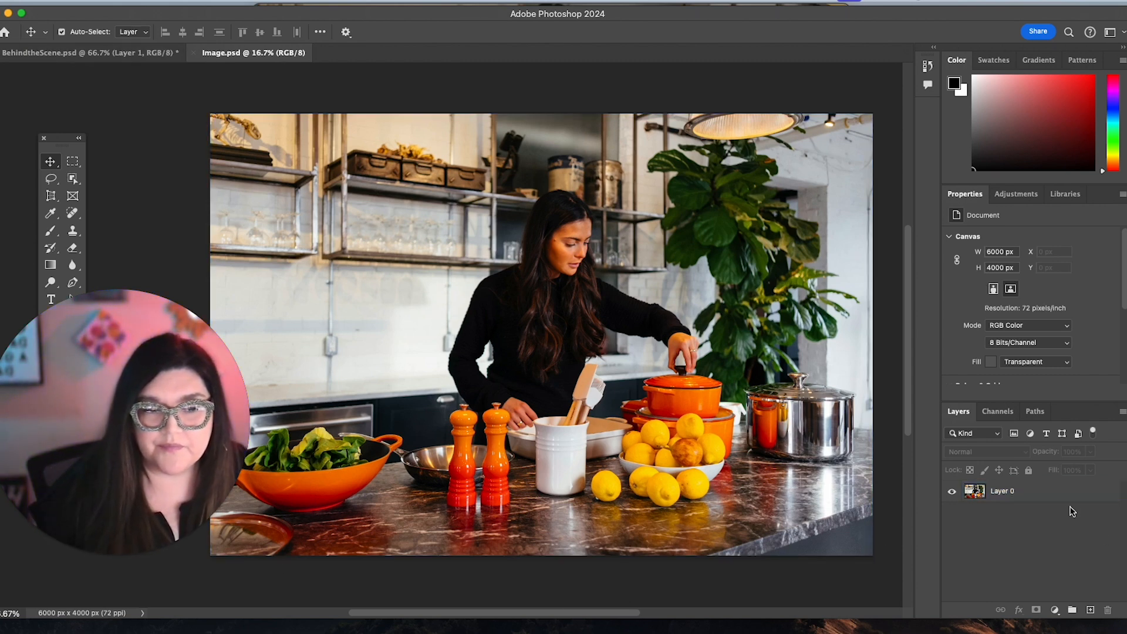
drag(1073, 498, 1090, 611)
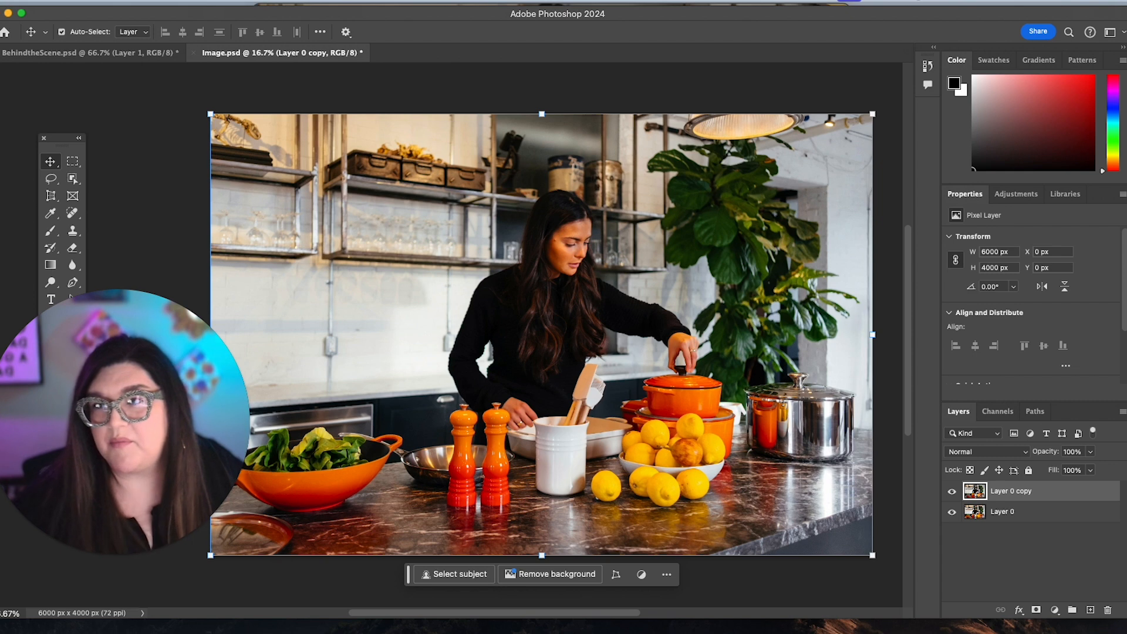
Return to BehindtheScene.psd, inspect Layer 0 and Layer 1, and compare the image with the cutout layer hidden and shown.
click(81, 54)
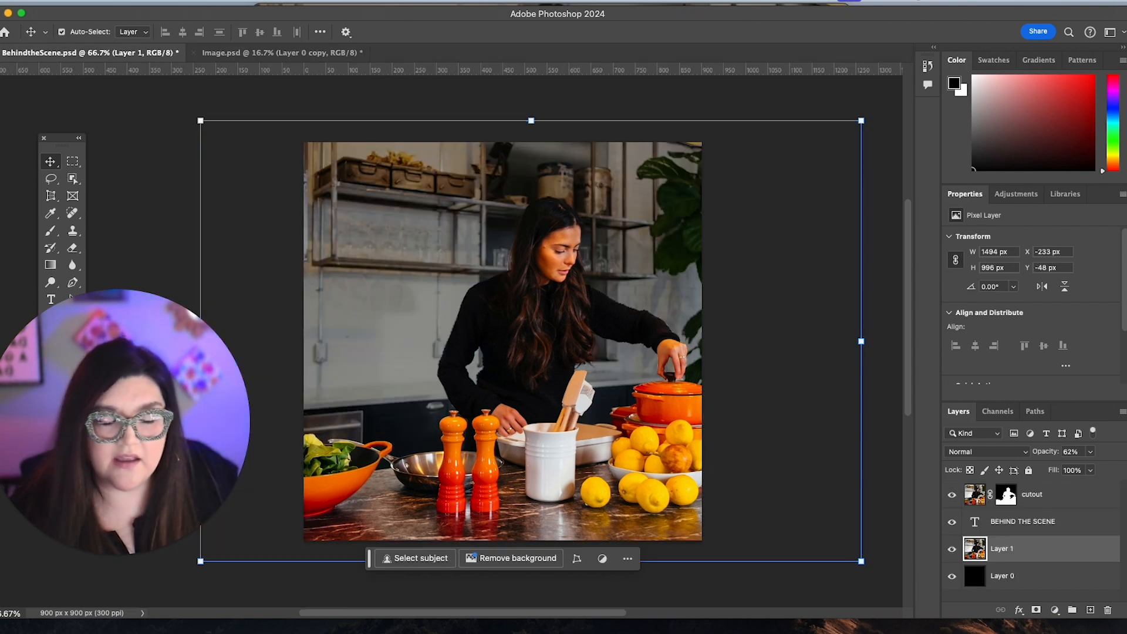
click(1040, 580)
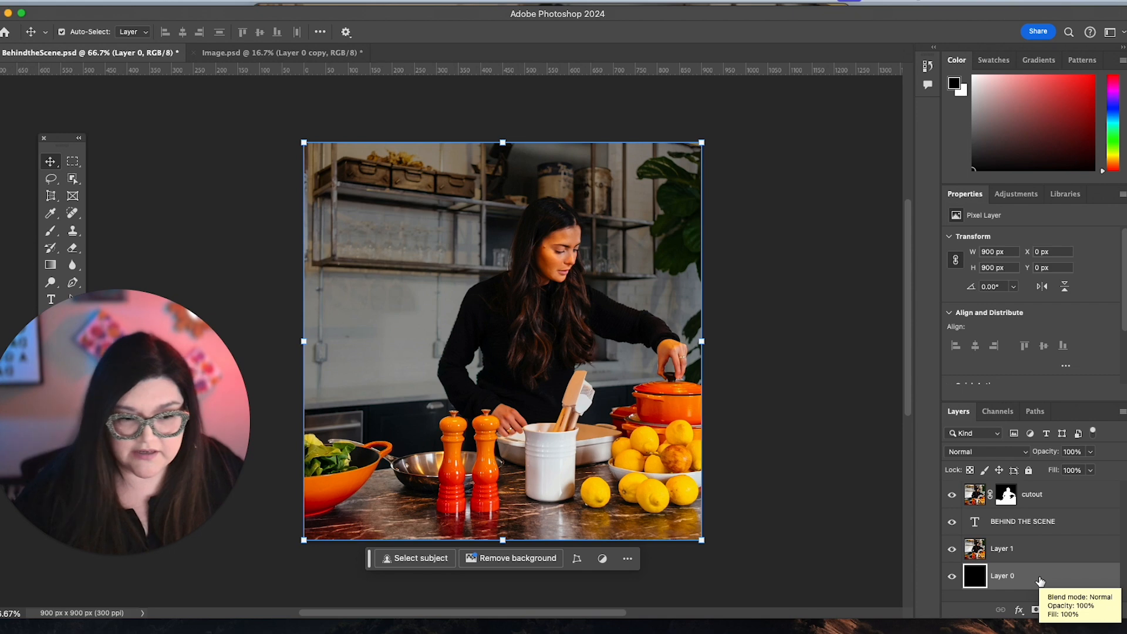
click(1049, 551)
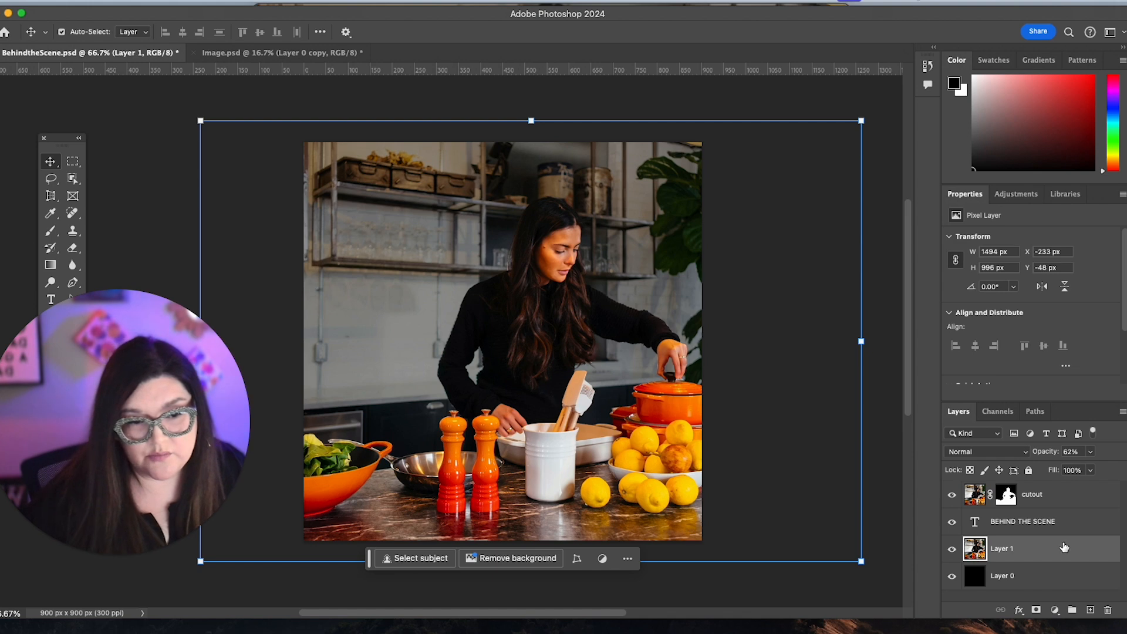
click(1074, 501)
click(952, 494)
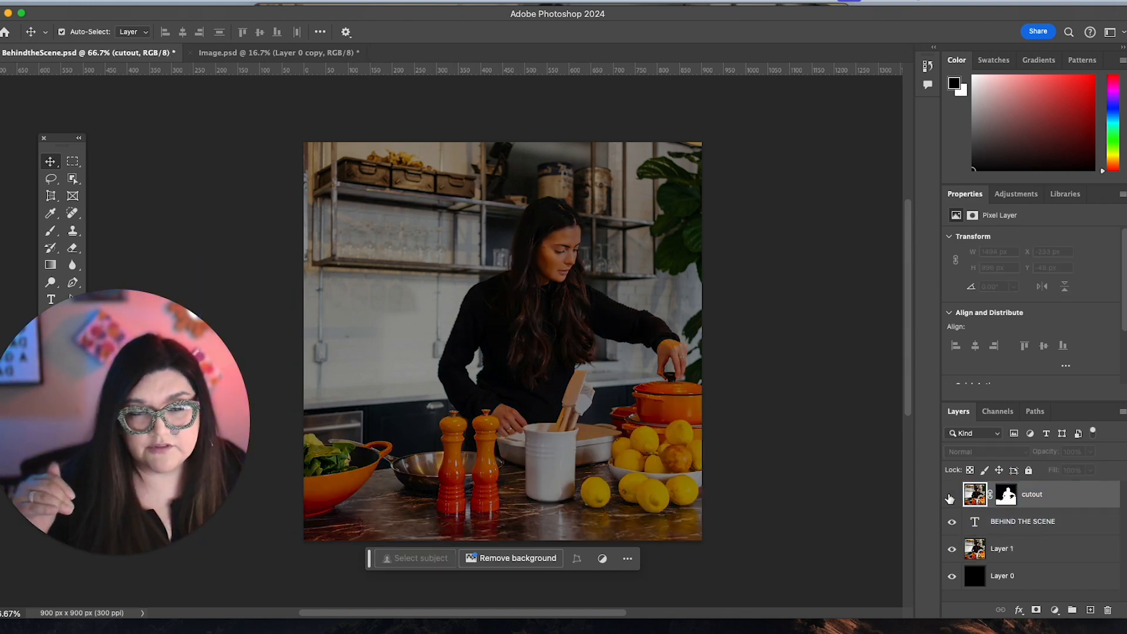
click(952, 494)
click(951, 495)
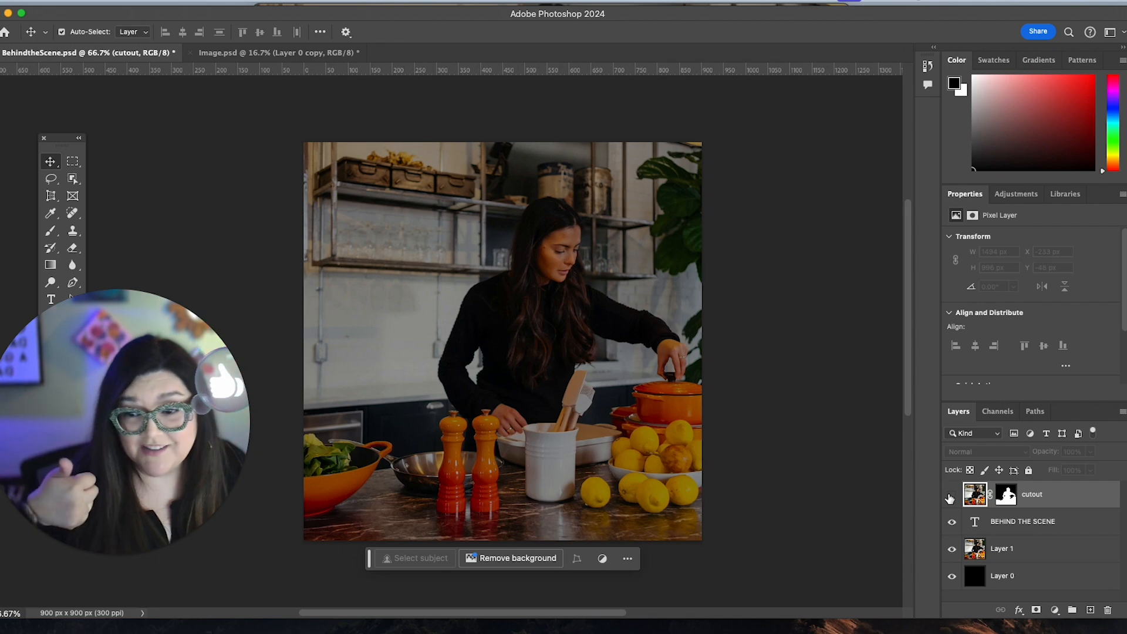
click(952, 495)
Shift the BEHIND THE SCENE text horizontally into the canvas behind the woman, starting at about 400 px from the canvas's left edge.
click(1056, 521)
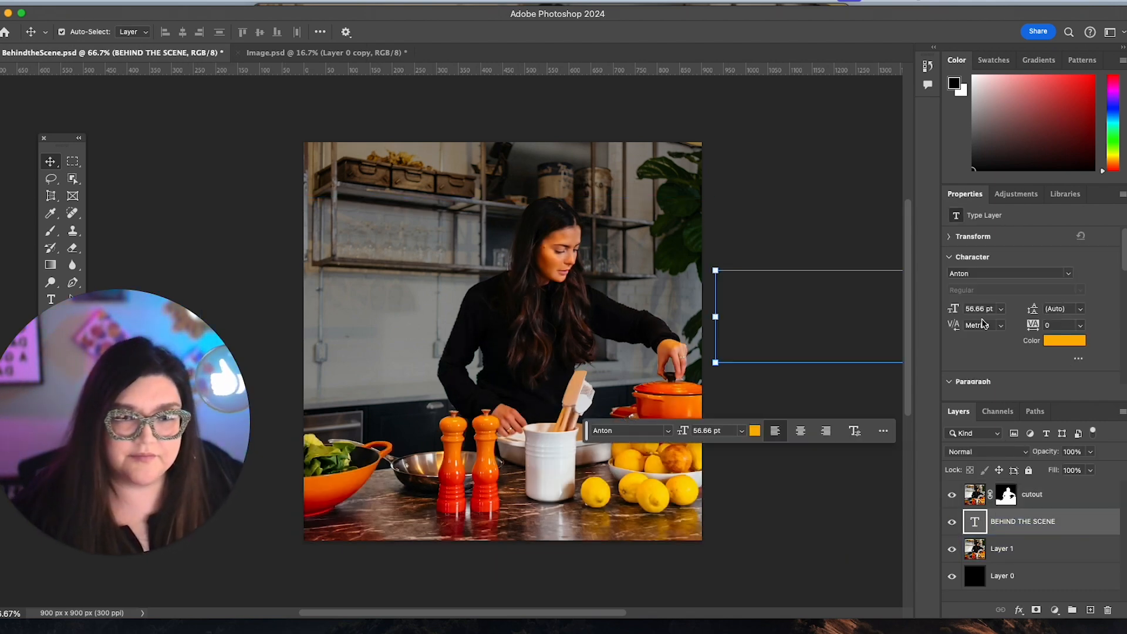
key(shift+Left)
key(shift+Left)
key(shift+Left)
key(shift+Left)
key(shift+Left)
key(shift+Left)
key(shift+Left)
key(shift+Left)
key(shift+Left)
key(shift+Left)
key(shift+Left)
key(shift+Left)
key(shift+Left)
key(shift+Left)
key(shift+Left)
key(shift+Left)
key(shift+Left)
key(shift+Left)
key(shift+Left)
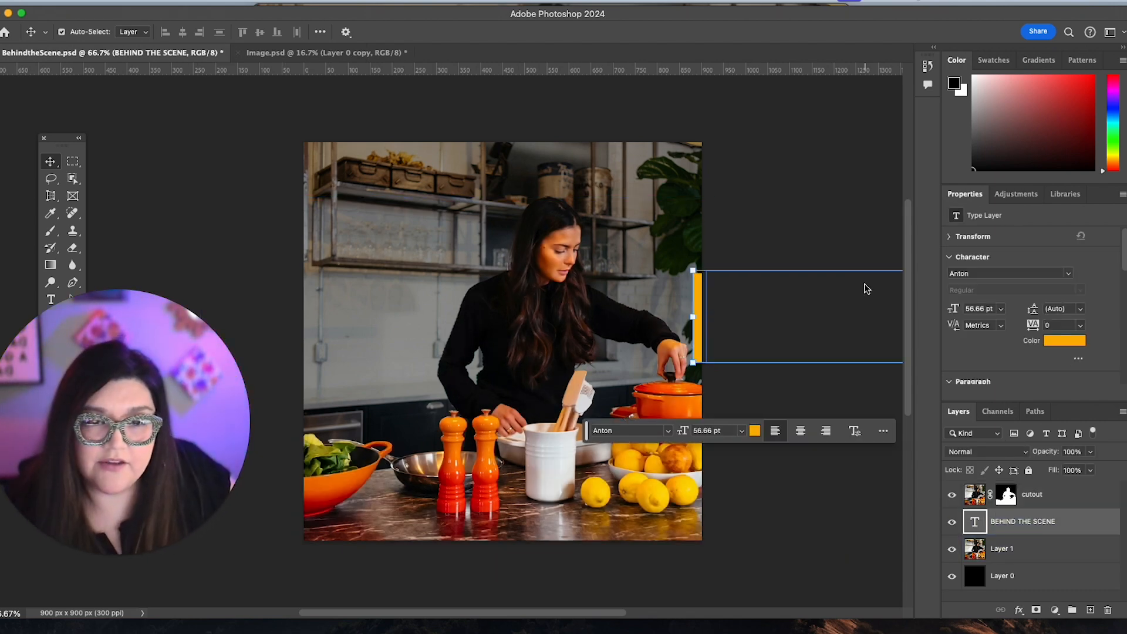
key(shift+Left)
key(shift+Left)
key(shift+Left)
key(shift+Left)
key(shift+Left)
key(shift+Left)
key(shift+Left)
key(shift+Left)
key(shift+Left)
key(shift+Left)
key(shift+Left)
key(shift+Left)
key(shift+Left)
key(shift+Left)
key(shift+Left)
key(shift+Left)
key(shift+Left)
key(shift+Left)
key(shift+Left)
key(shift+Left)
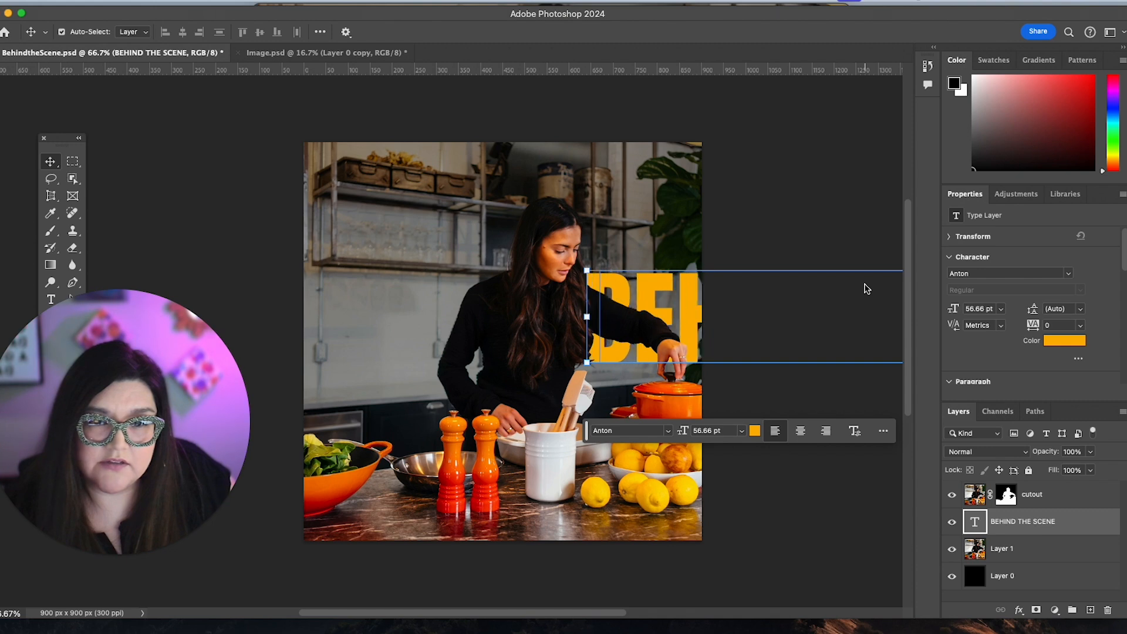
key(shift+Left)
key(shift+Left)
key(shift+Left)
key(shift+Left)
key(shift+Left)
key(shift+Left)
key(shift+Left)
key(shift+Left)
key(shift+Left)
key(shift+Left)
key(shift+Left)
key(shift+Left)
key(shift+Left)
key(shift+Left)
key(shift+Left)
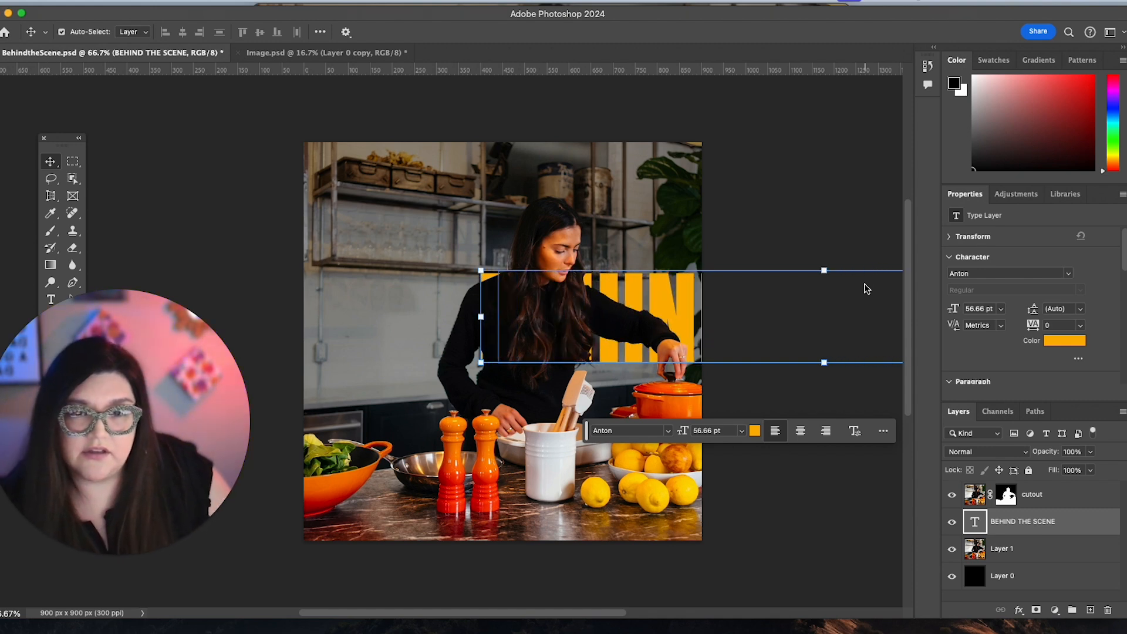
double_click(676, 301)
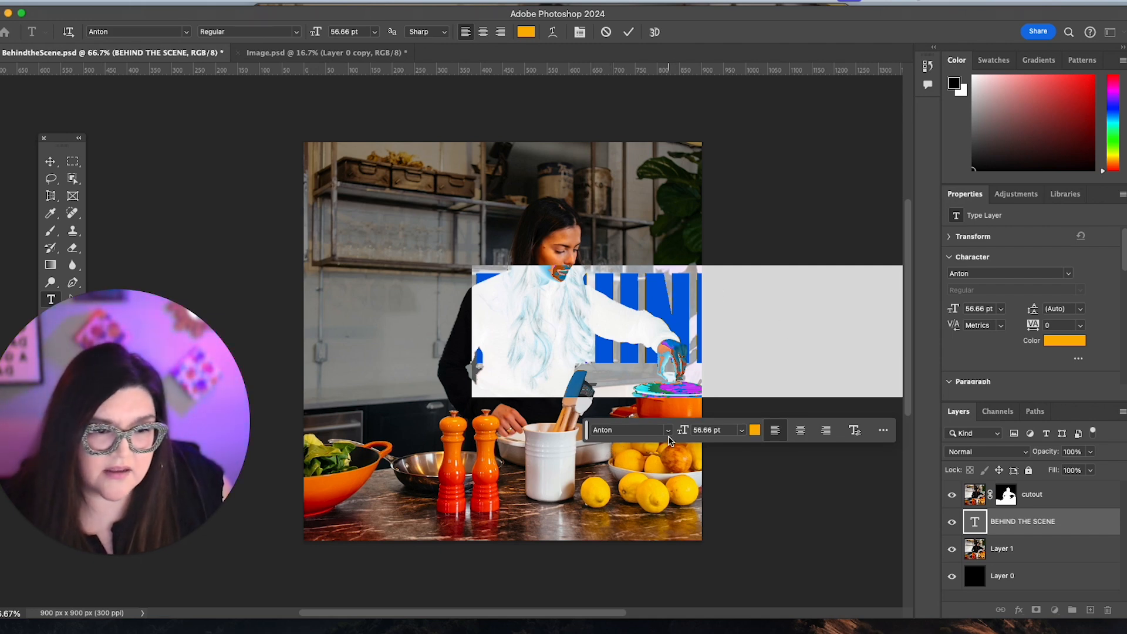
click(704, 295)
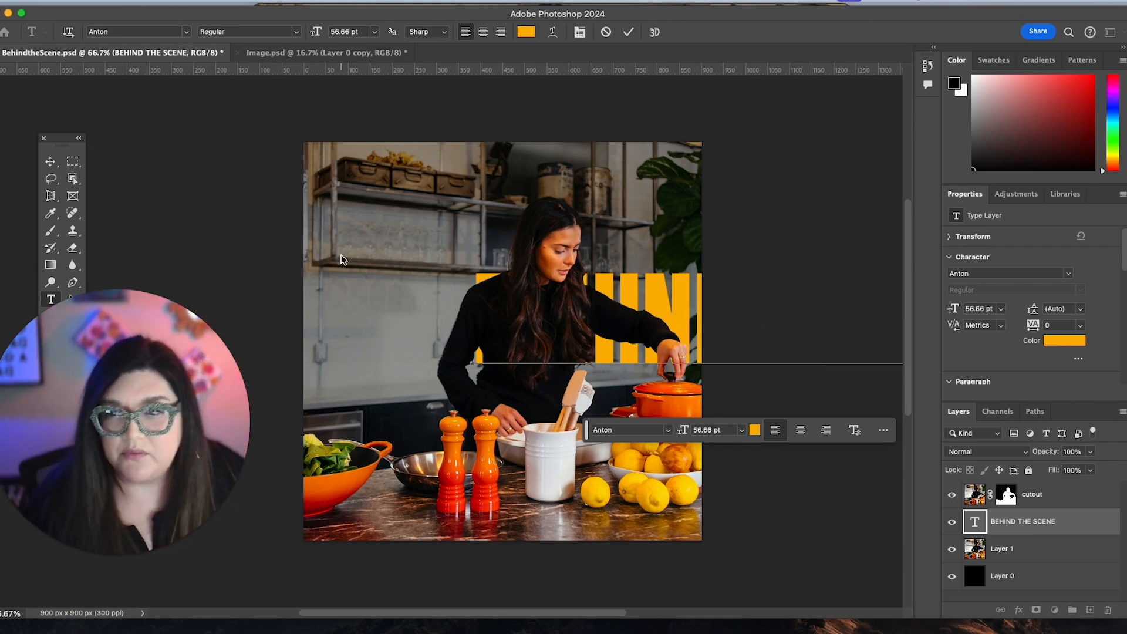
click(51, 161)
click(97, 555)
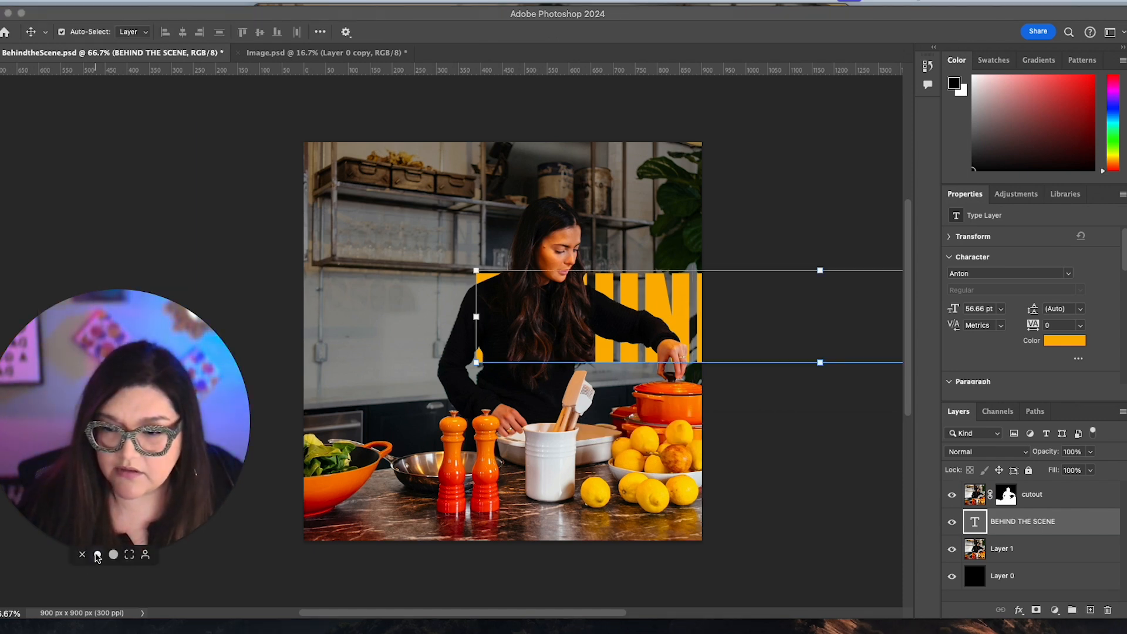
drag(91, 479, 117, 509)
Show the video timeline below the canvas and dismiss its hint.
click(385, 1)
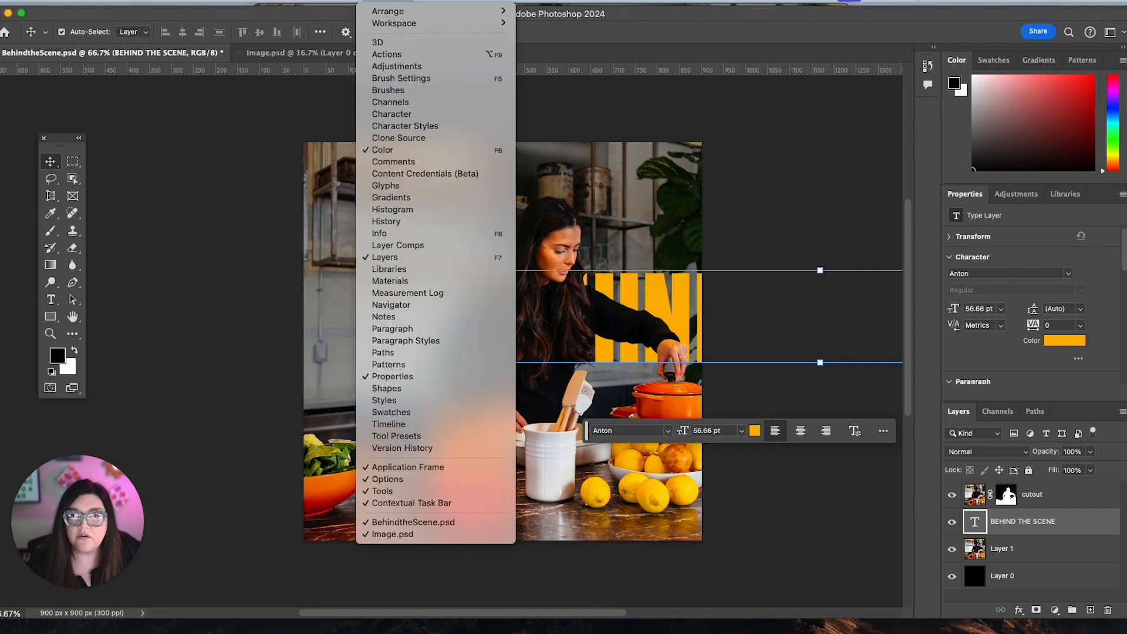
click(430, 422)
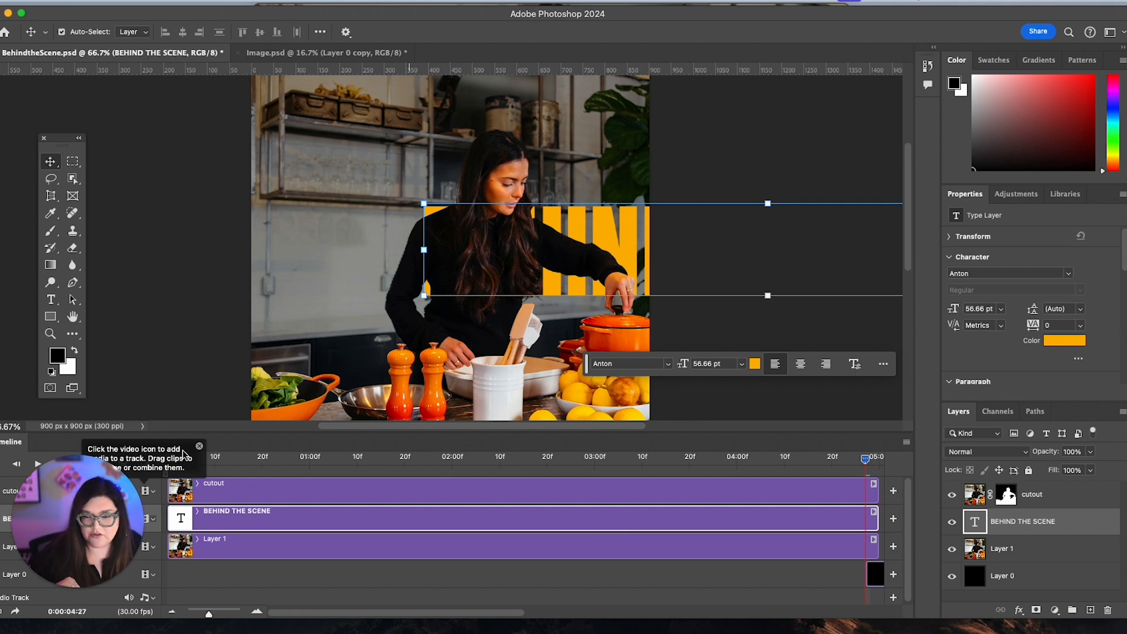
click(200, 447)
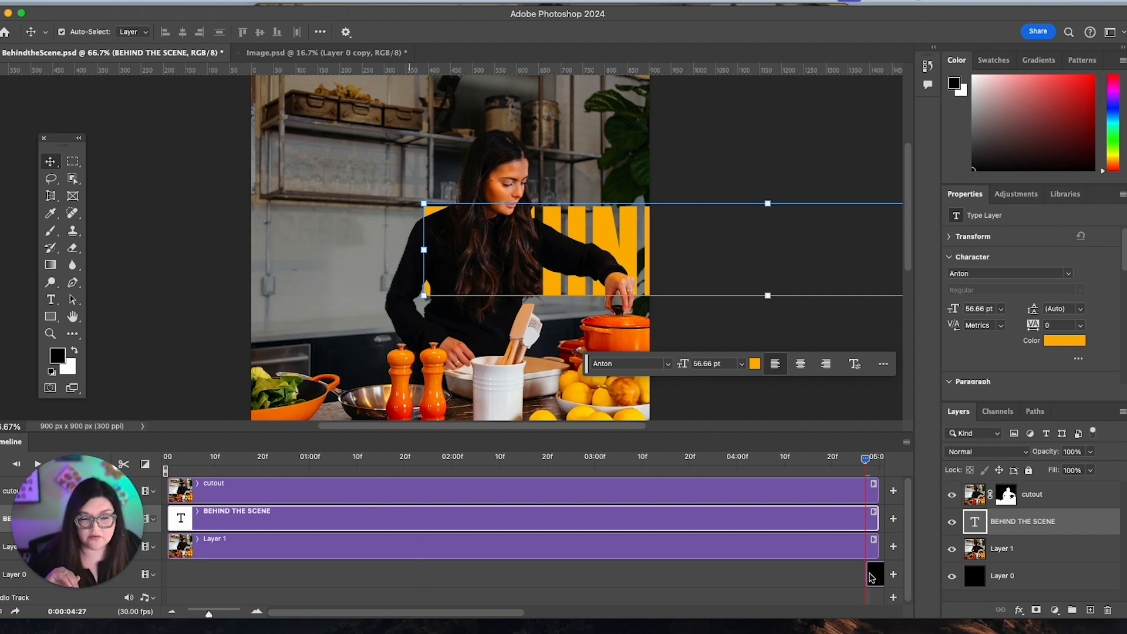
Extend the Layer 0 clip back to the start of the timeline so it spans the same duration as the other layers.
drag(877, 579, 172, 575)
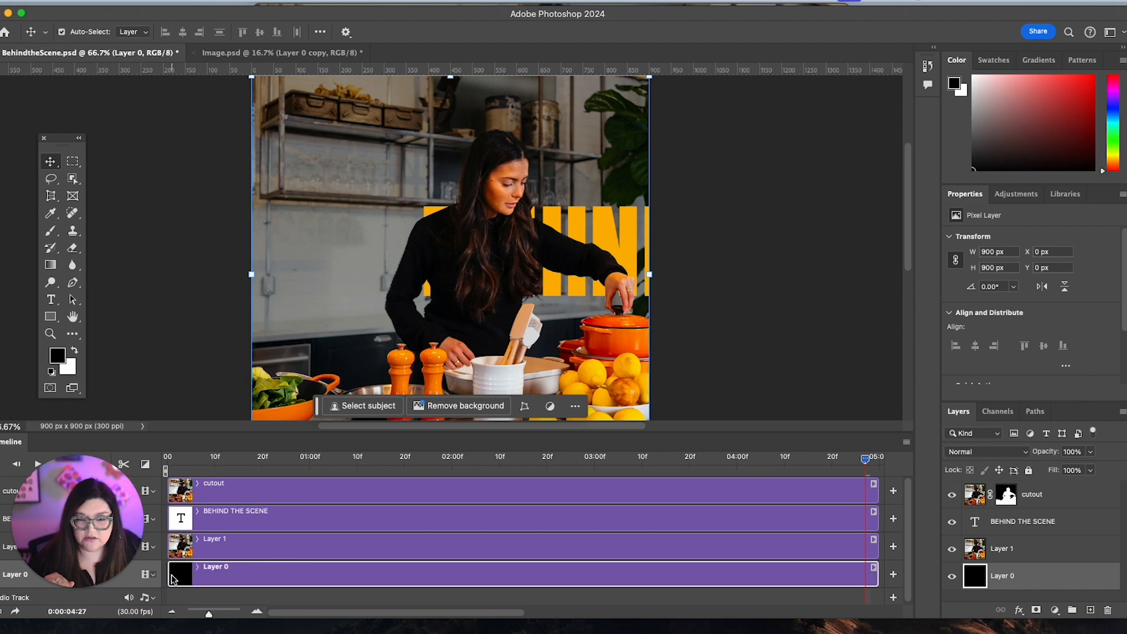
drag(80, 470, 132, 144)
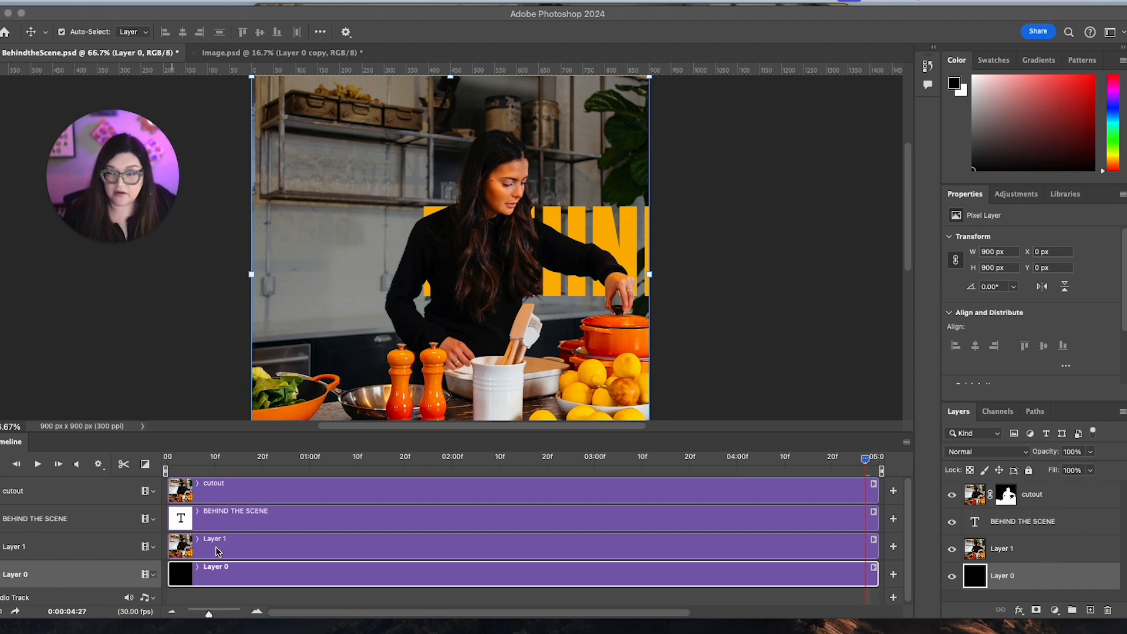
Try the BEHIND THE SCENE text layer above the cutout layer, and return it beneath the cutout.
click(1080, 522)
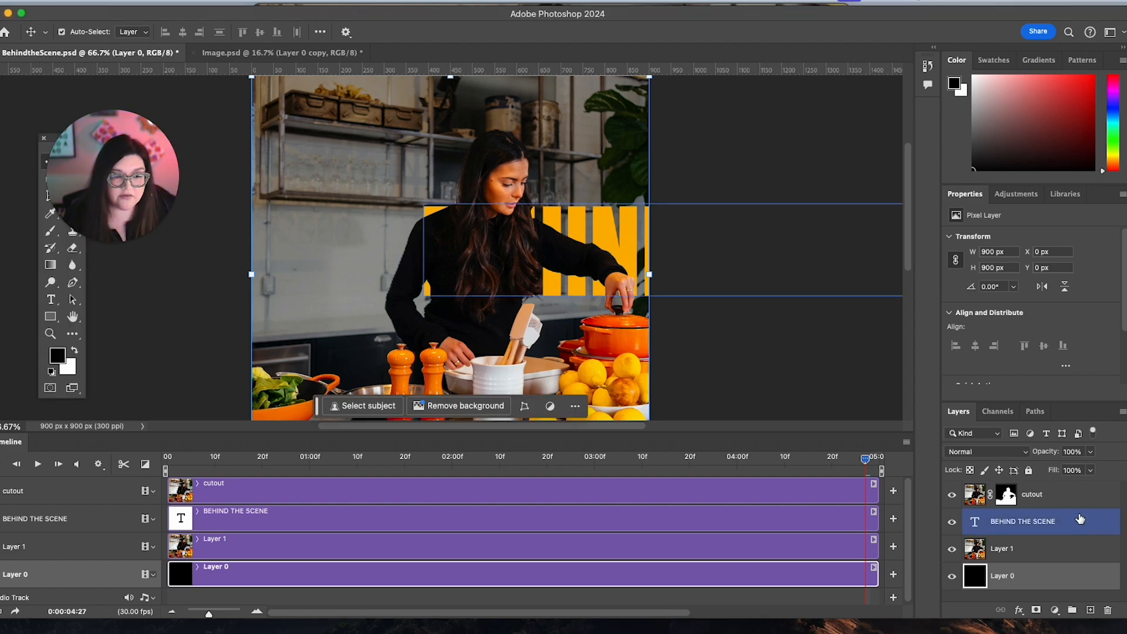
drag(1079, 521, 1044, 482)
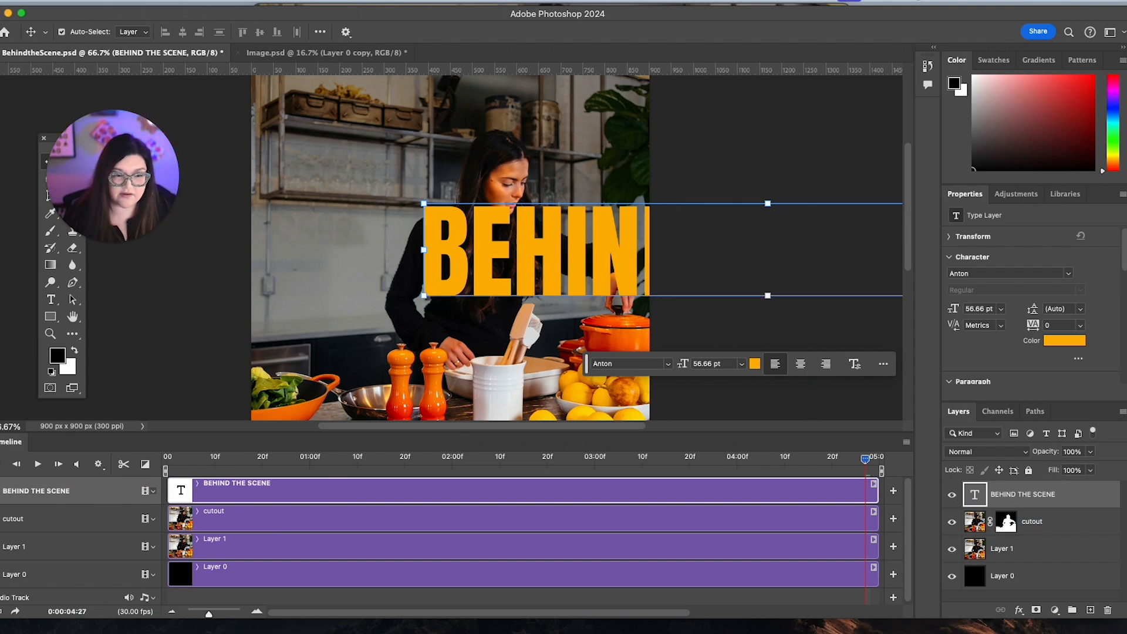
drag(1074, 498, 1076, 524)
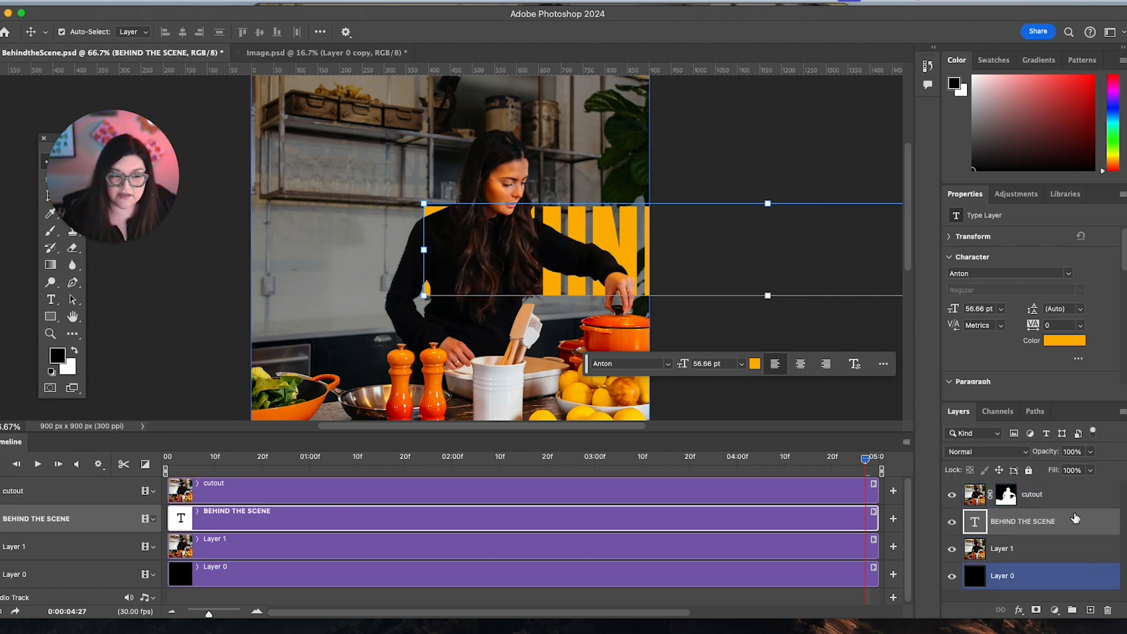
Lock Layer 0, the cutout layer and Layer 1.
click(1061, 589)
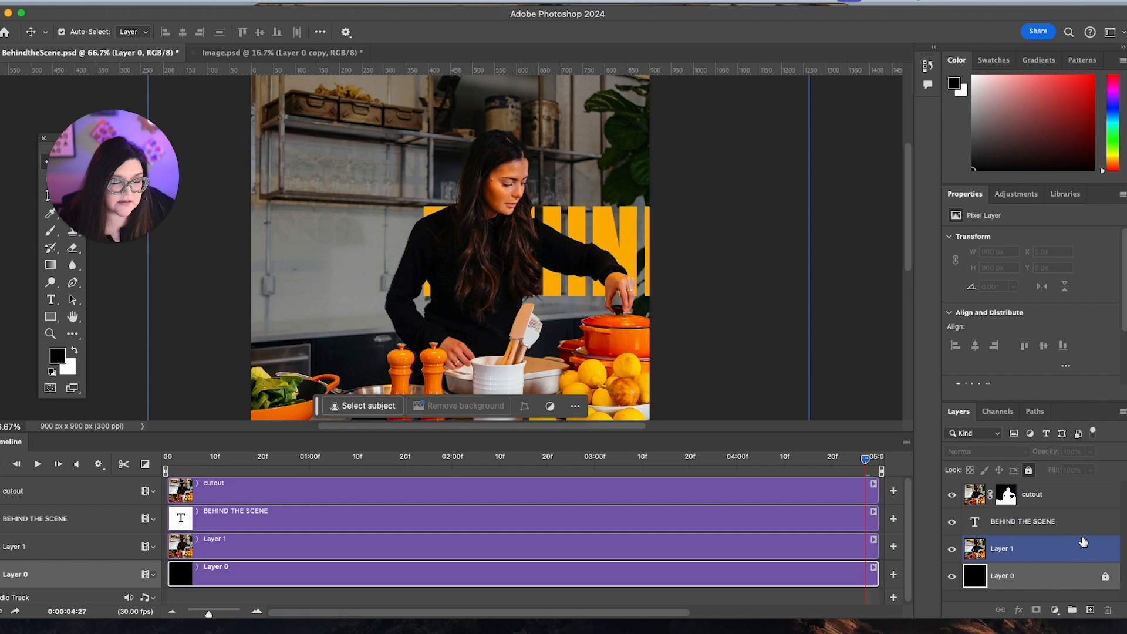
click(1086, 497)
click(1028, 470)
click(1056, 548)
click(1028, 470)
Select the BEHIND THE SCENE text layer and expand its animation properties in the timeline.
click(1051, 522)
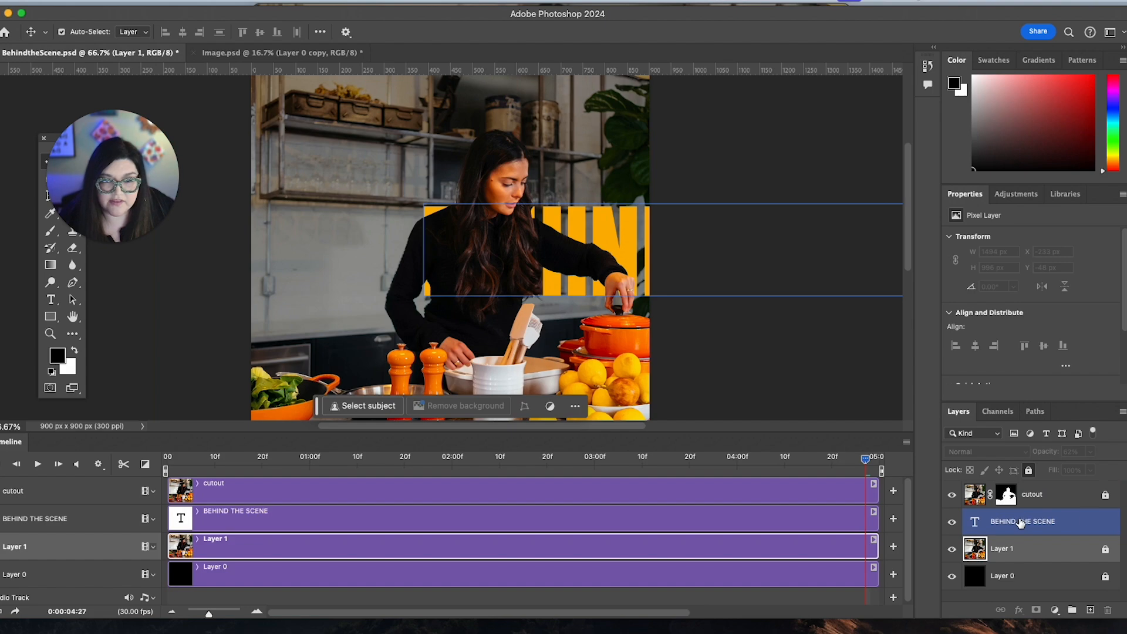
scroll(739, 270, down, 4)
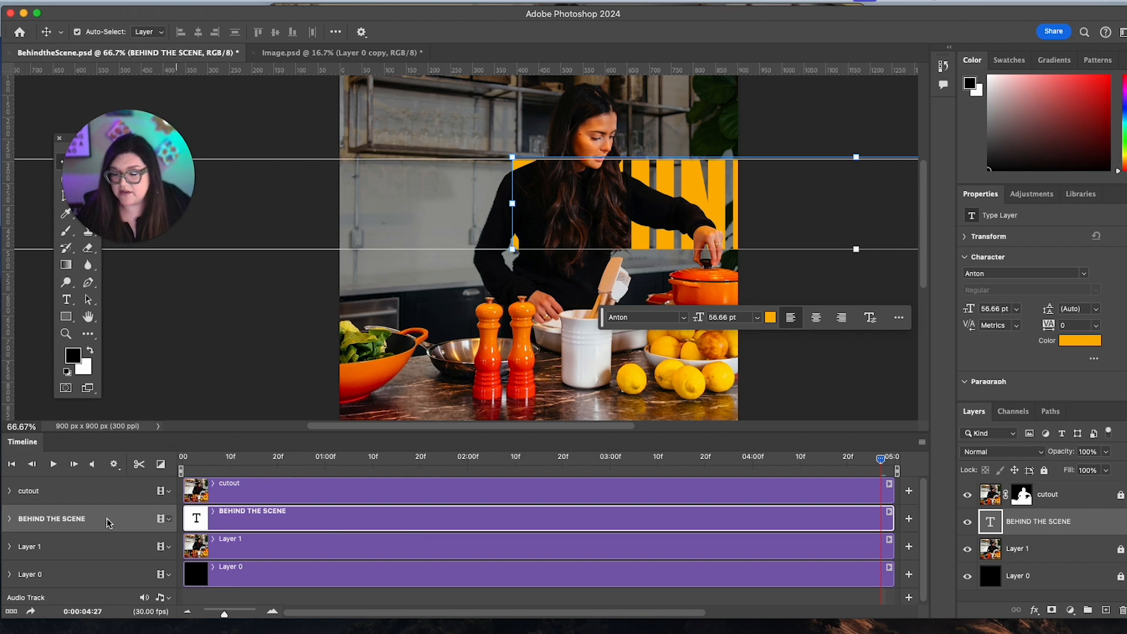
click(9, 520)
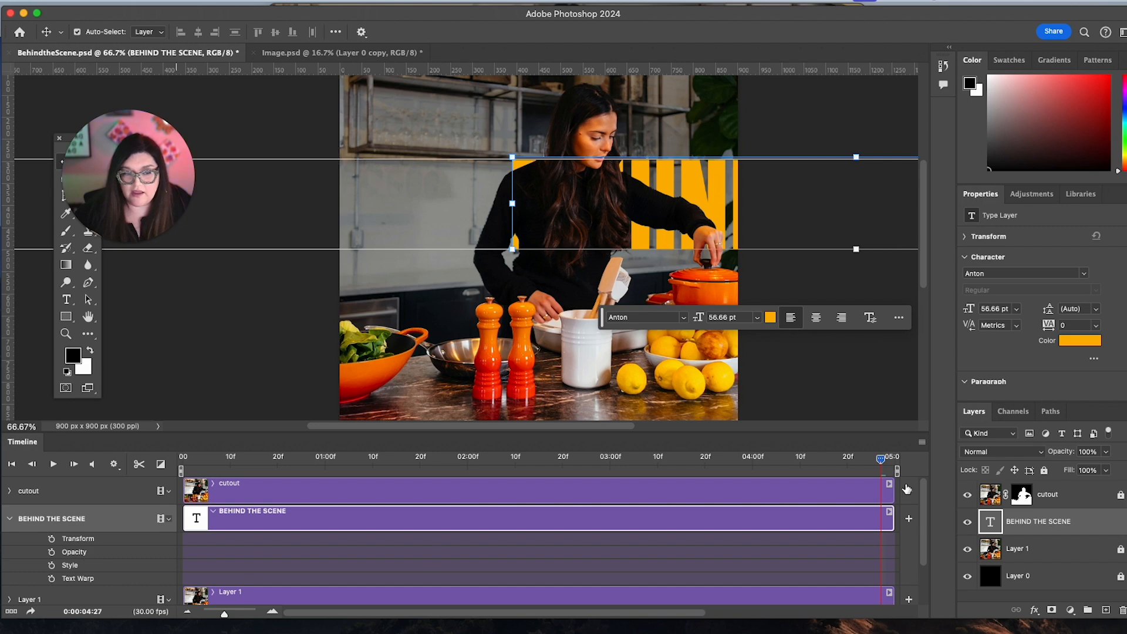
At the first frame, move the BEHIND THE SCENE text just beyond the canvas's right edge and enable Transform keyframe animation for it.
drag(325, 459, 207, 464)
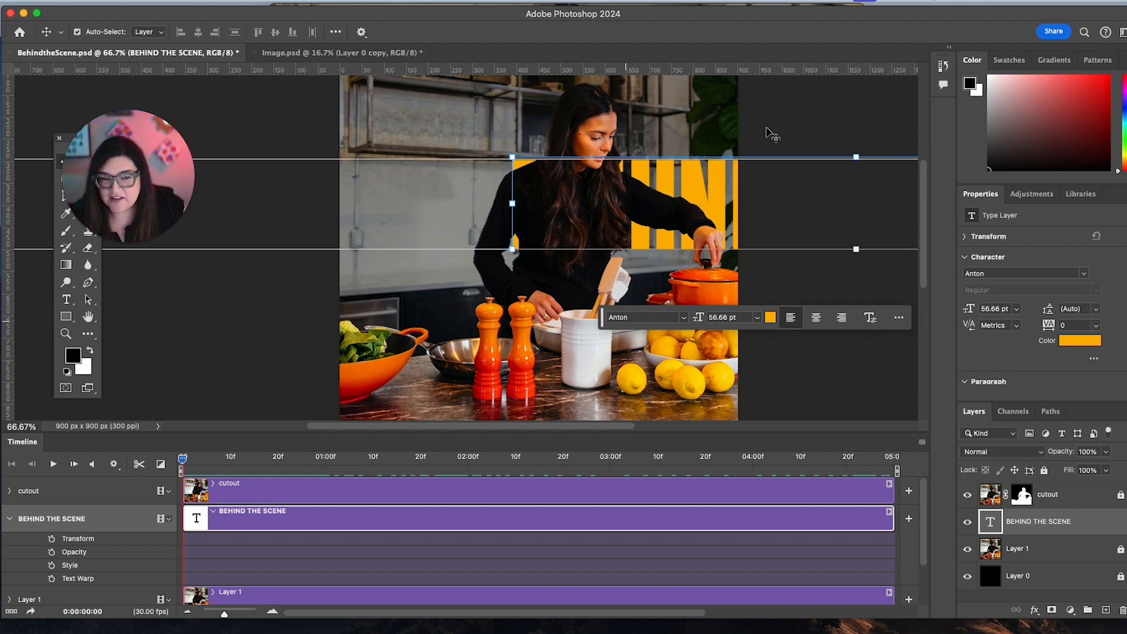
drag(719, 184, 873, 183)
drag(683, 182, 761, 173)
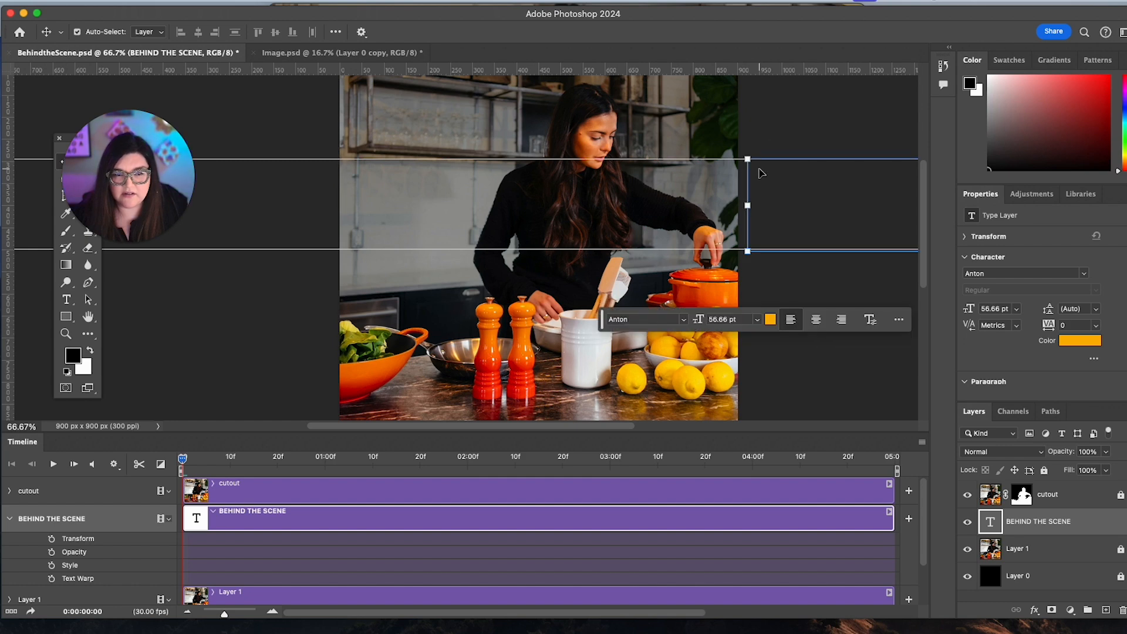
click(52, 539)
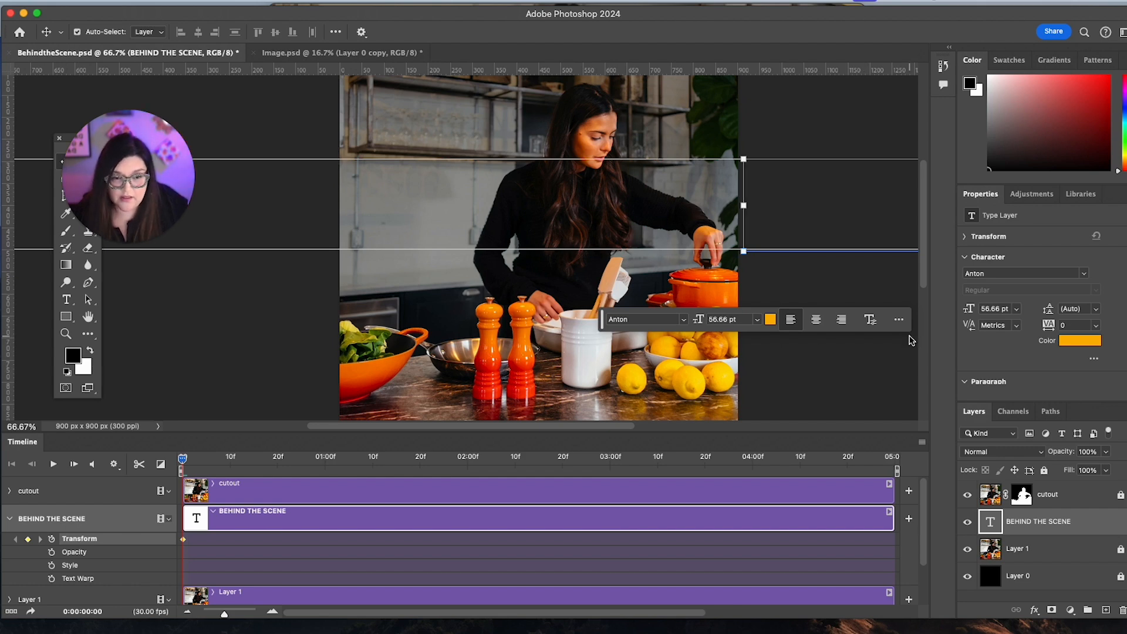
Nudge the BEHIND THE SCENE text left to the middle of the canvas at the first frame.
key(shift+Left)
key(shift+Left)
key(shift+Left)
key(shift+Left)
key(shift+Left)
key(shift+Left)
key(shift+Left)
key(shift+Left)
key(shift+Left)
key(shift+Left)
key(shift+Left)
key(shift+Left)
key(shift+Left)
key(shift+Left)
key(shift+Left)
key(shift+Left)
key(shift+Left)
key(shift+Left)
key(shift+Left)
key(shift+Left)
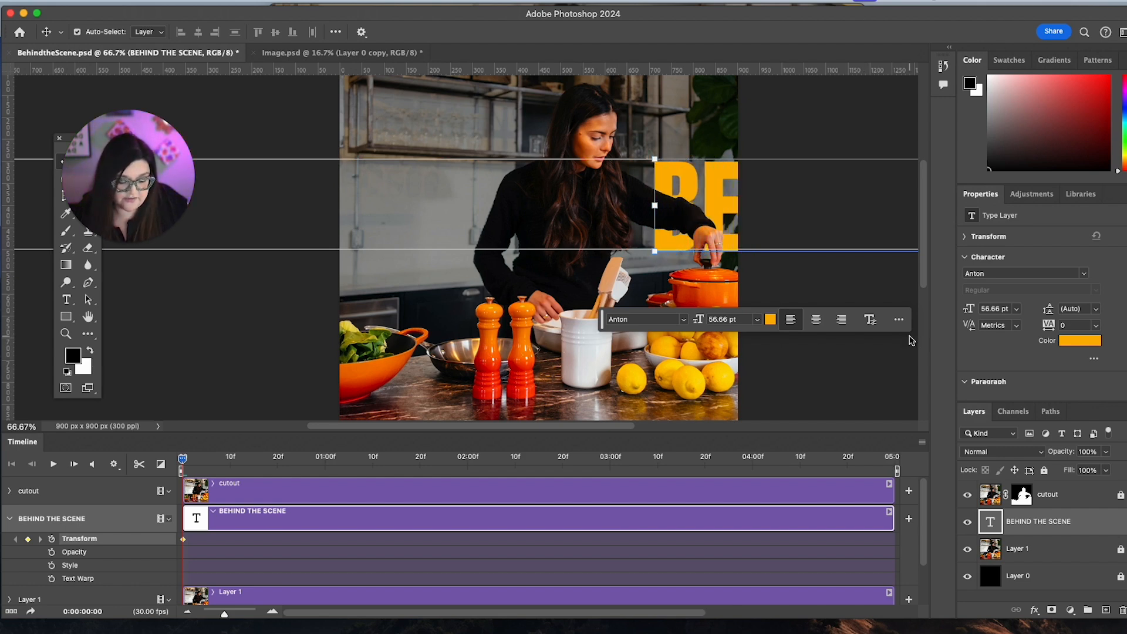
key(shift+Left)
key(shift+Left)
key(shift+Left)
key(shift+Left)
key(shift+Left)
key(shift+Left)
key(shift+Left)
key(shift+Left)
key(shift+Left)
key(shift+Left)
key(shift+Left)
key(shift+Left)
key(shift+Left)
key(shift+Left)
key(shift+Left)
key(shift+Left)
key(shift+Left)
key(shift+Left)
key(shift+Left)
key(shift+Left)
key(shift+Left)
key(shift+Left)
key(shift+Left)
key(shift+Left)
key(shift+Left)
key(shift+Left)
key(shift+Left)
key(shift+Left)
key(shift+Left)
key(shift+Left)
key(shift+Left)
key(shift+Left)
key(shift+Left)
key(shift+Left)
key(shift+Left)
key(shift+Left)
key(shift+Left)
key(shift+Left)
key(shift+Left)
key(shift+Left)
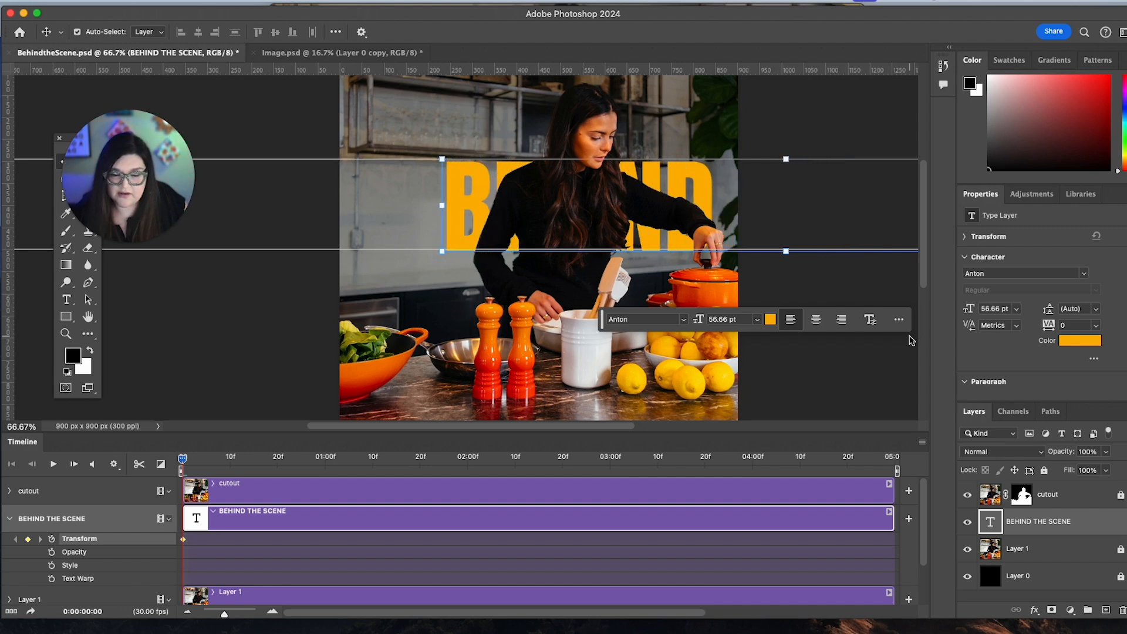
key(shift+Left)
key(shift+Left)
key(shift+Left)
Set an end Transform keyframe at 0:00:04:29 with the text shifted left until it lies entirely beyond the canvas's left edge.
drag(222, 459, 852, 461)
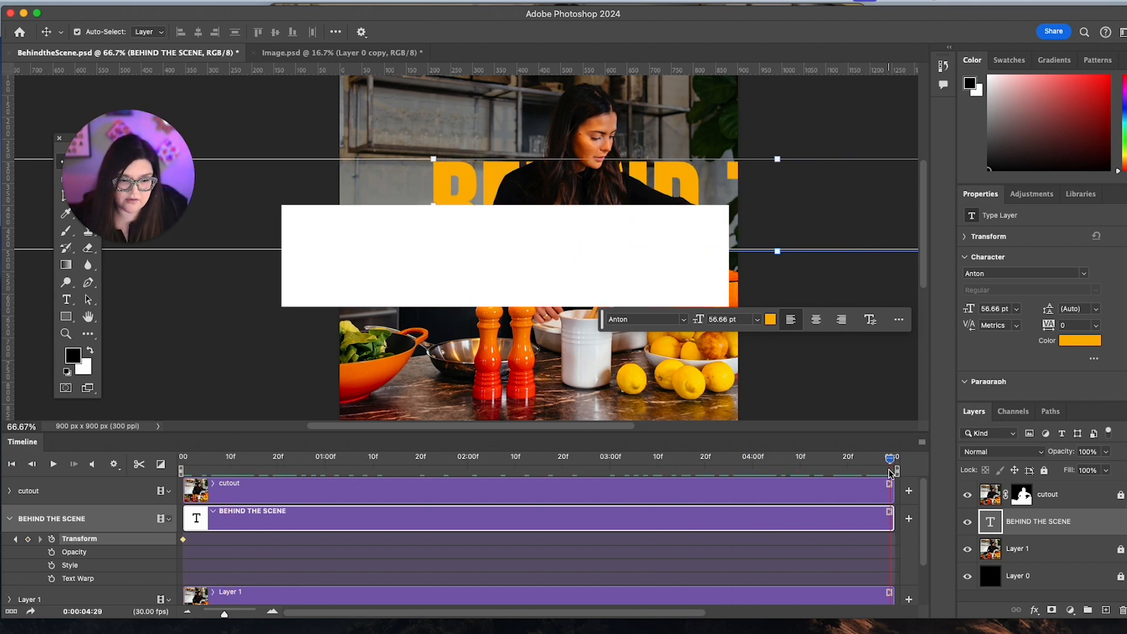
key(shift+Left)
key(shift+Left)
key(shift+Left)
key(shift+Left)
key(shift+Left)
key(shift+Left)
key(shift+Left)
key(shift+Left)
key(shift+Left)
key(shift+Left)
key(shift+Left)
key(shift+Left)
key(shift+Left)
key(shift+Left)
key(shift+Left)
key(shift+Left)
key(shift+Left)
key(shift+Left)
key(shift+Left)
key(shift+Left)
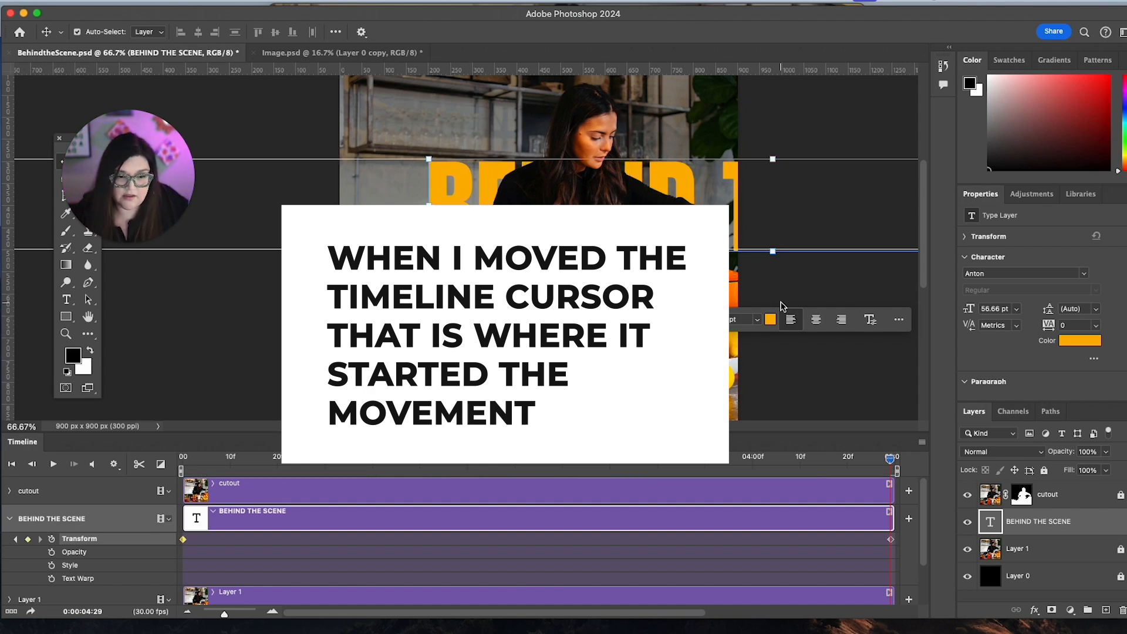
key(shift+Left)
key(shift+Left)
key(shift+Left)
key(shift+Left)
key(shift+Left)
key(shift+Left)
key(shift+Left)
key(shift+Left)
key(shift+Left)
key(shift+Left)
key(shift+Left)
key(shift+Left)
key(shift+Left)
key(shift+Left)
key(shift+Left)
key(shift+Left)
key(shift+Left)
key(shift+Left)
key(shift+Left)
key(shift+Left)
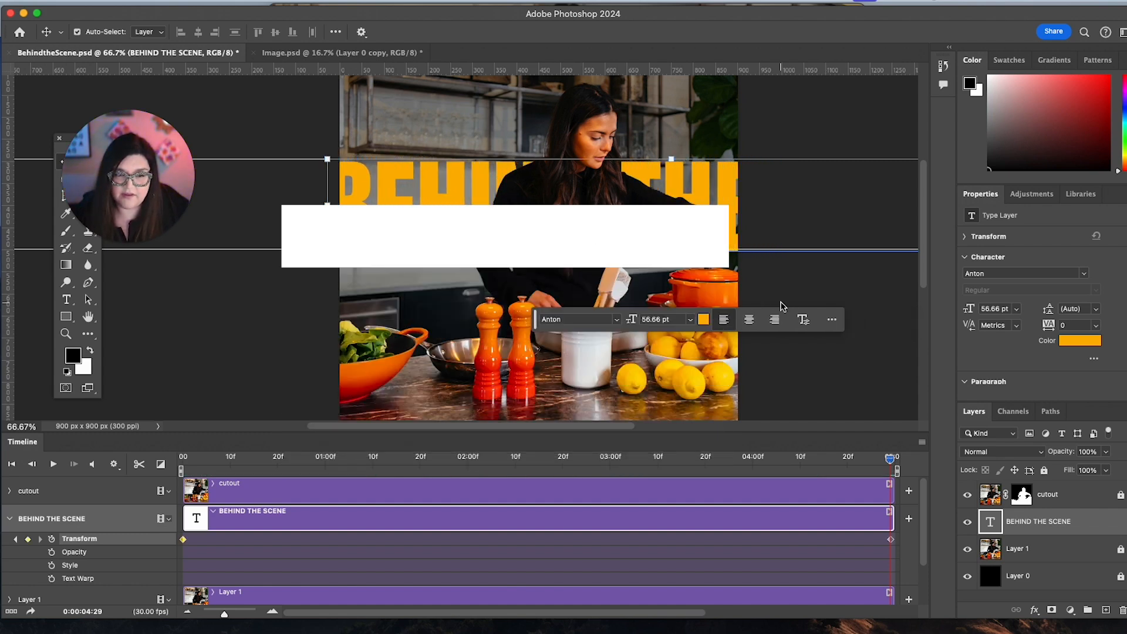
key(shift+Left)
key(shift+Left)
key(shift+Left)
key(shift+Left)
key(shift+Left)
key(shift+Left)
key(shift+Left)
key(shift+Left)
key(shift+Left)
key(shift+Left)
key(shift+Left)
key(shift+Left)
key(shift+Left)
key(shift+Left)
key(shift+Left)
key(shift+Left)
key(shift+Left)
key(shift+Left)
key(shift+Left)
key(shift+Left)
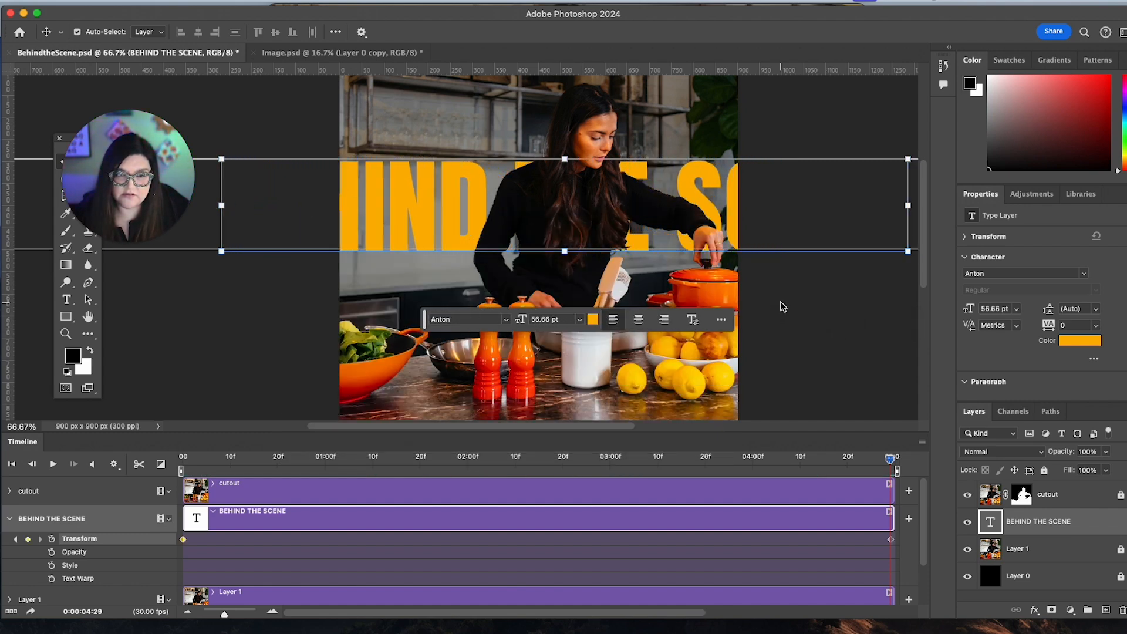
key(shift+Left)
key(shift+Left)
key(shift+Left)
key(shift+Left)
key(shift+Left)
key(shift+Left)
key(shift+Left)
key(shift+Left)
key(shift+Left)
key(shift+Left)
key(shift+Left)
key(shift+Left)
key(shift+Left)
key(shift+Left)
key(shift+Left)
key(shift+Left)
key(shift+Left)
key(shift+Left)
key(shift+Left)
key(shift+Left)
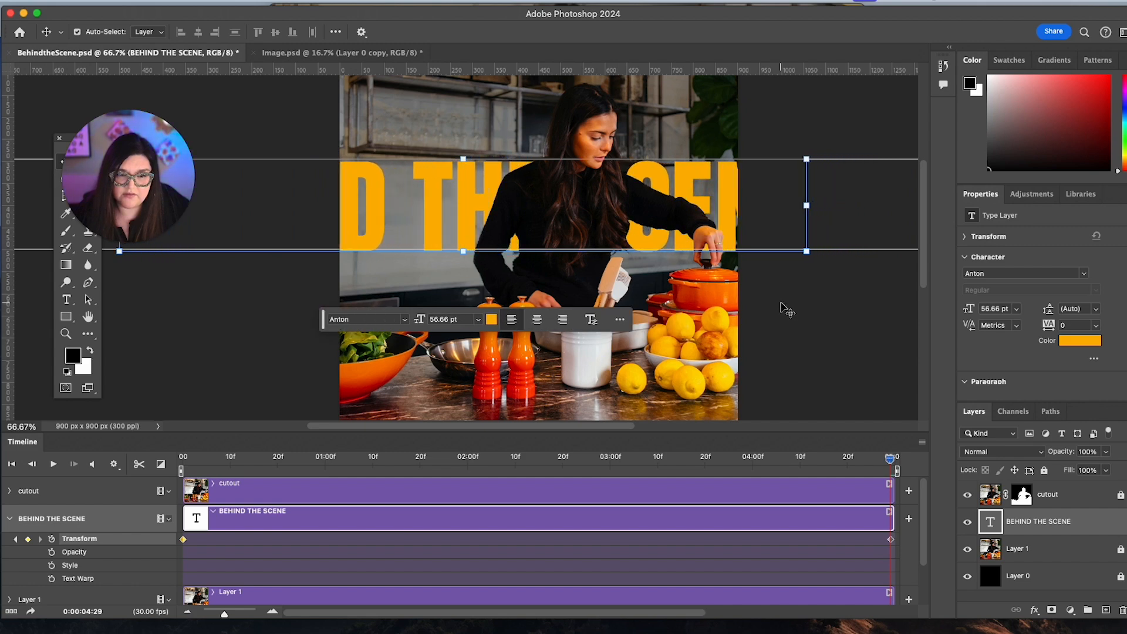
key(shift+Left)
key(shift+Left)
key(shift+Left)
key(shift+Left)
key(shift+Left)
key(shift+Left)
key(shift+Left)
key(shift+Left)
key(shift+Left)
key(shift+Left)
key(shift+Left)
key(shift+Left)
key(shift+Left)
key(shift+Left)
key(shift+Left)
key(shift+Left)
key(shift+Left)
key(shift+Left)
key(shift+Left)
key(shift+Left)
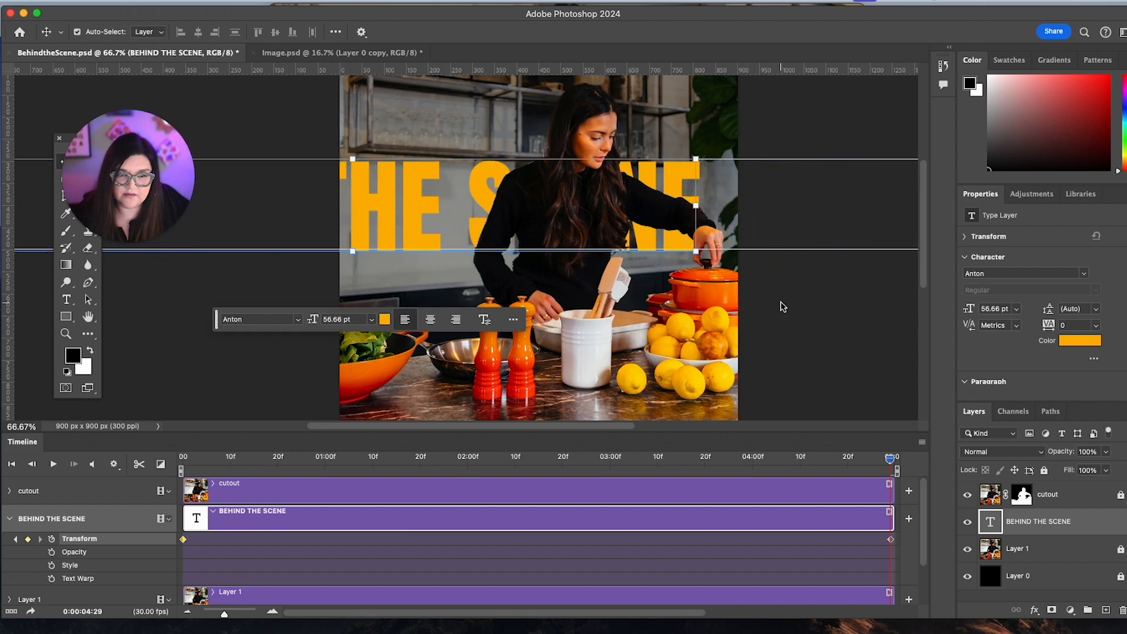
key(shift+Left)
key(shift+Left)
key(shift+Left)
key(shift+Left)
key(shift+Left)
key(shift+Left)
key(shift+Left)
key(shift+Left)
key(shift+Left)
key(shift+Left)
key(shift+Left)
key(shift+Left)
key(shift+Left)
key(shift+Left)
key(shift+Left)
key(shift+Left)
key(shift+Left)
key(shift+Left)
key(shift+Left)
key(shift+Left)
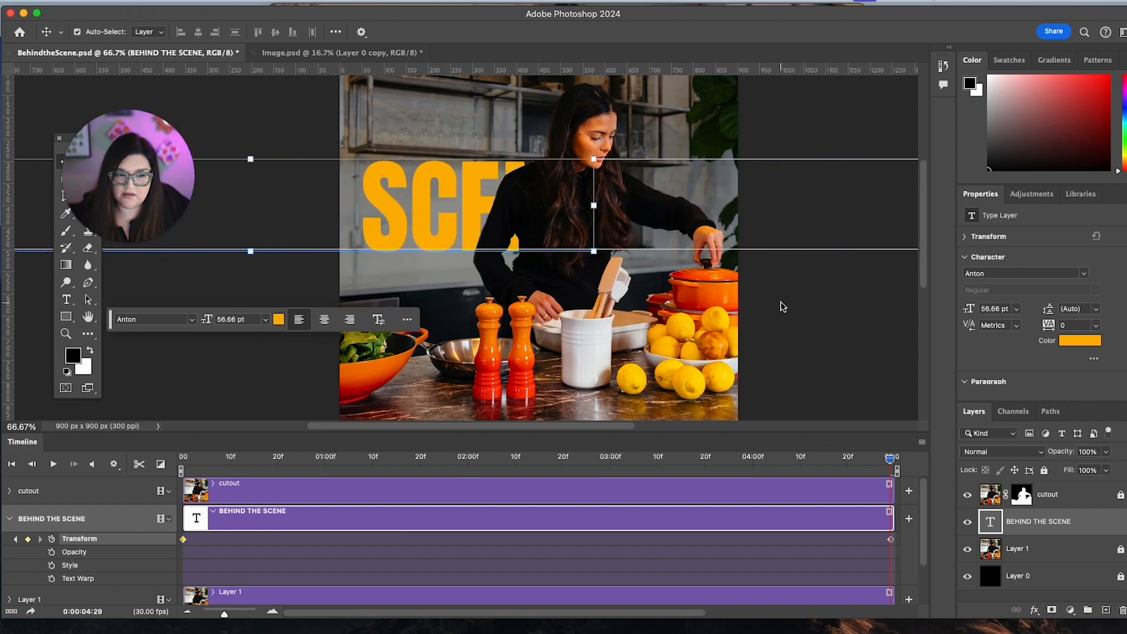
key(shift+Left)
key(shift+Left)
key(shift+Left)
key(shift+Left)
key(shift+Left)
key(shift+Left)
key(shift+Left)
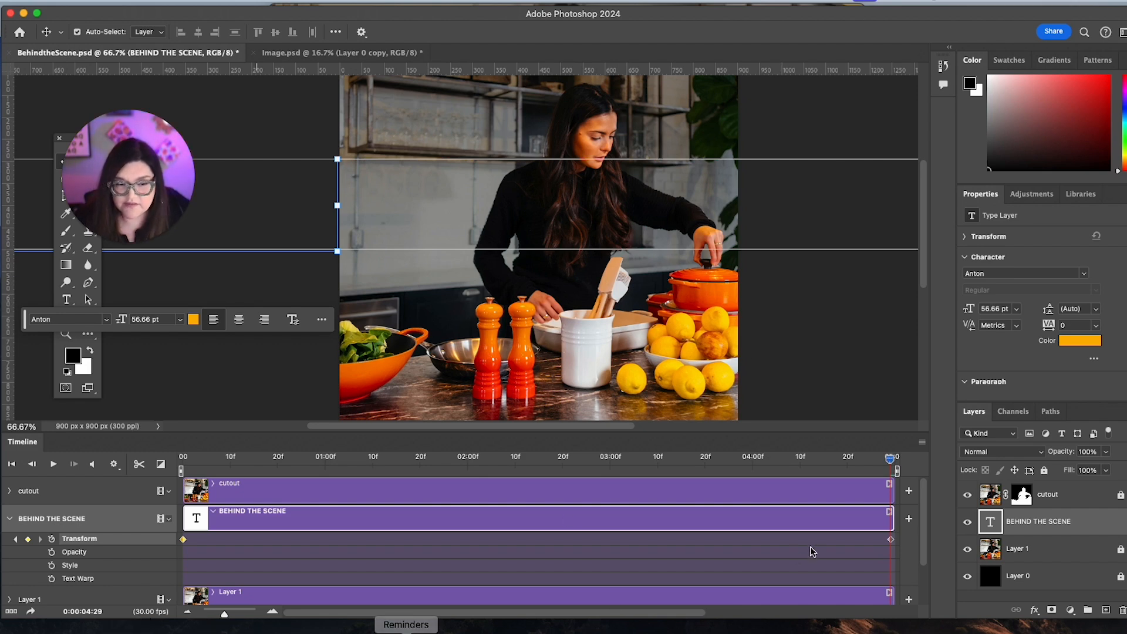
Move the text back beyond the canvas's right edge at the first keyframe and preview the animation.
drag(891, 461, 182, 461)
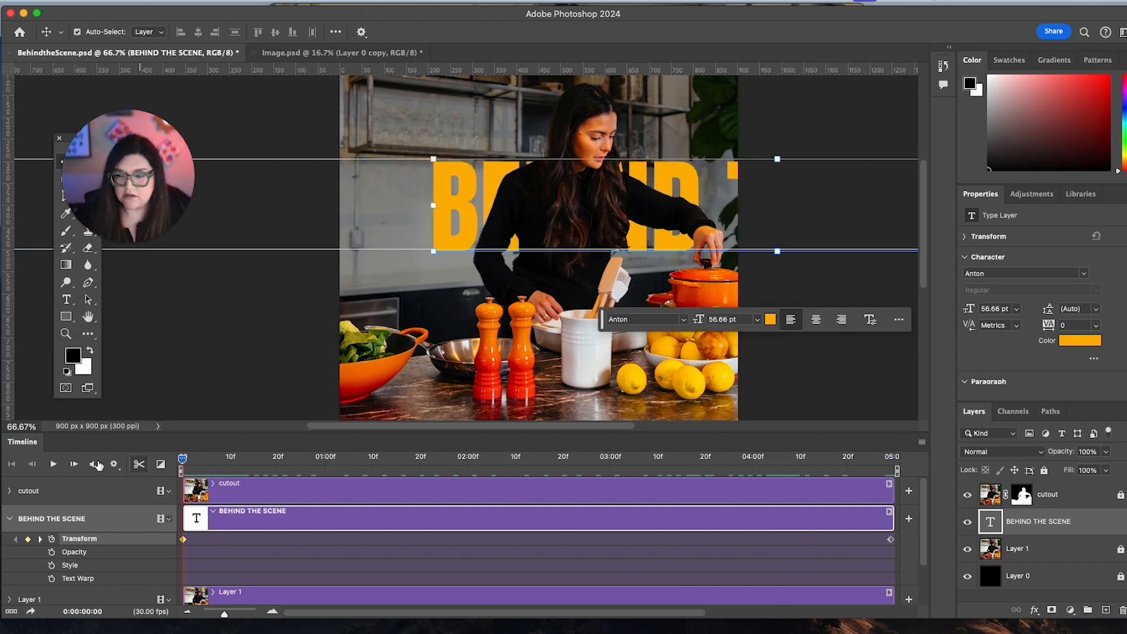
click(51, 464)
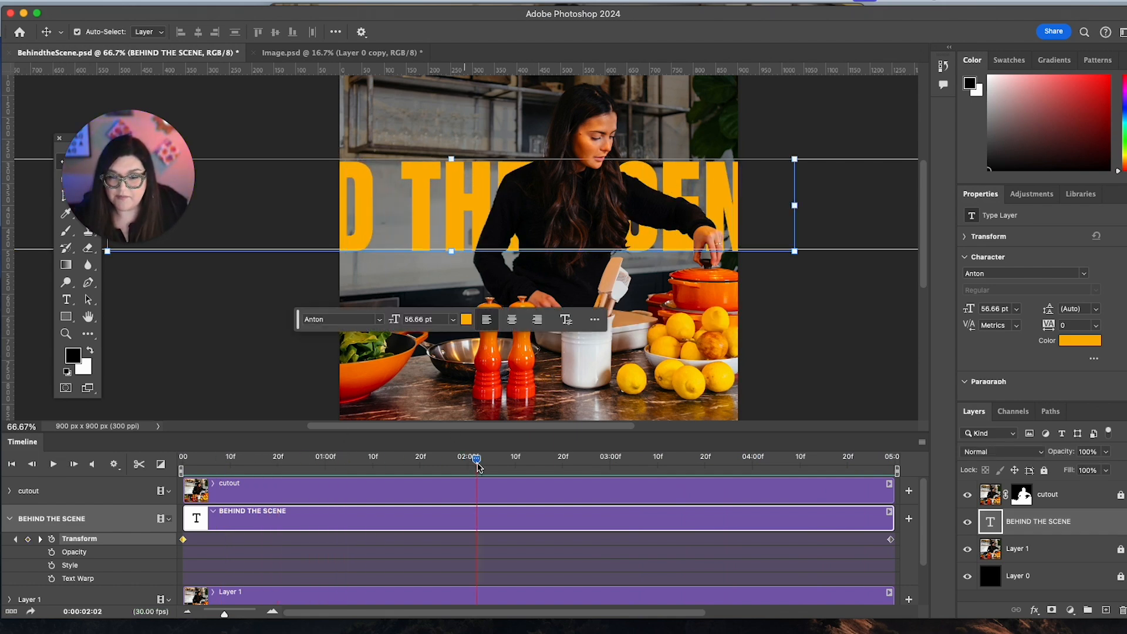
drag(479, 462, 185, 547)
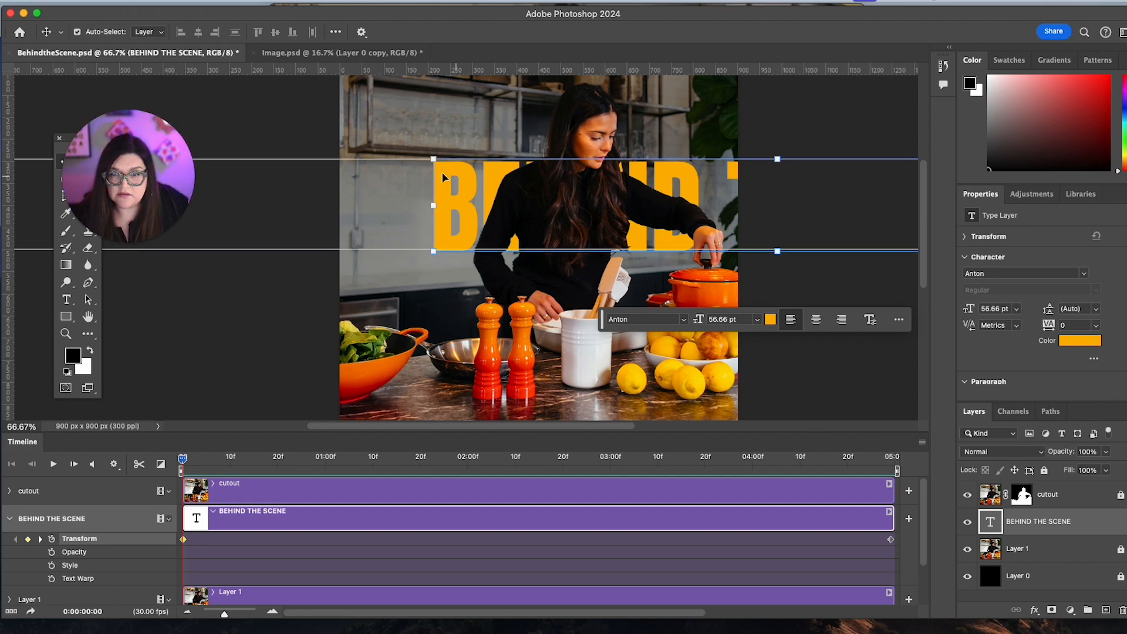
drag(443, 176, 762, 194)
key(space)
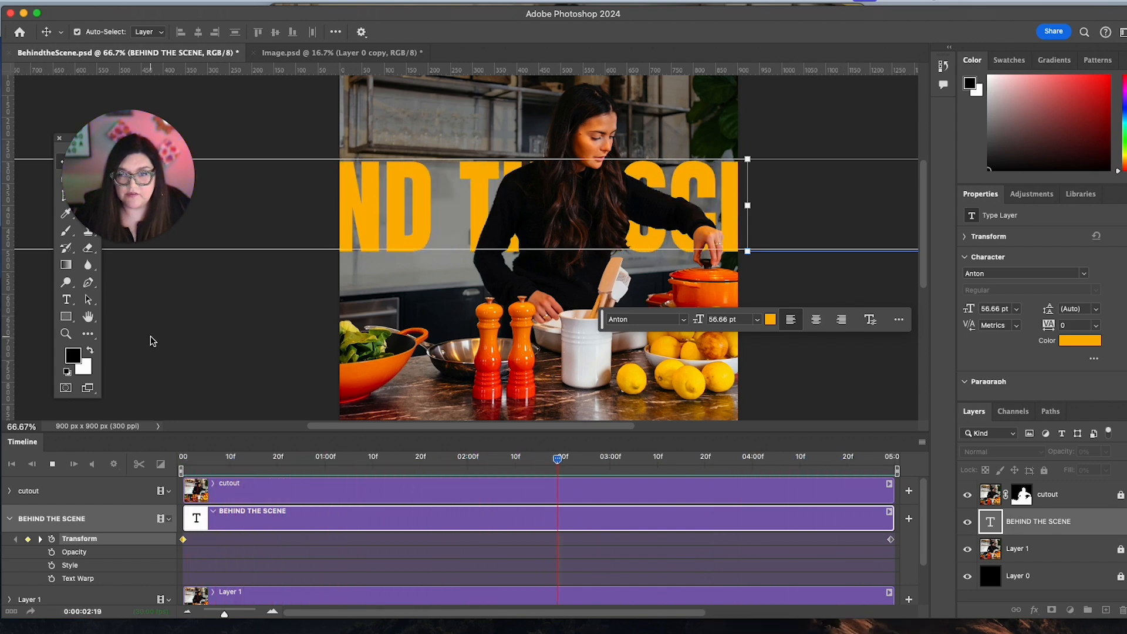
click(189, 352)
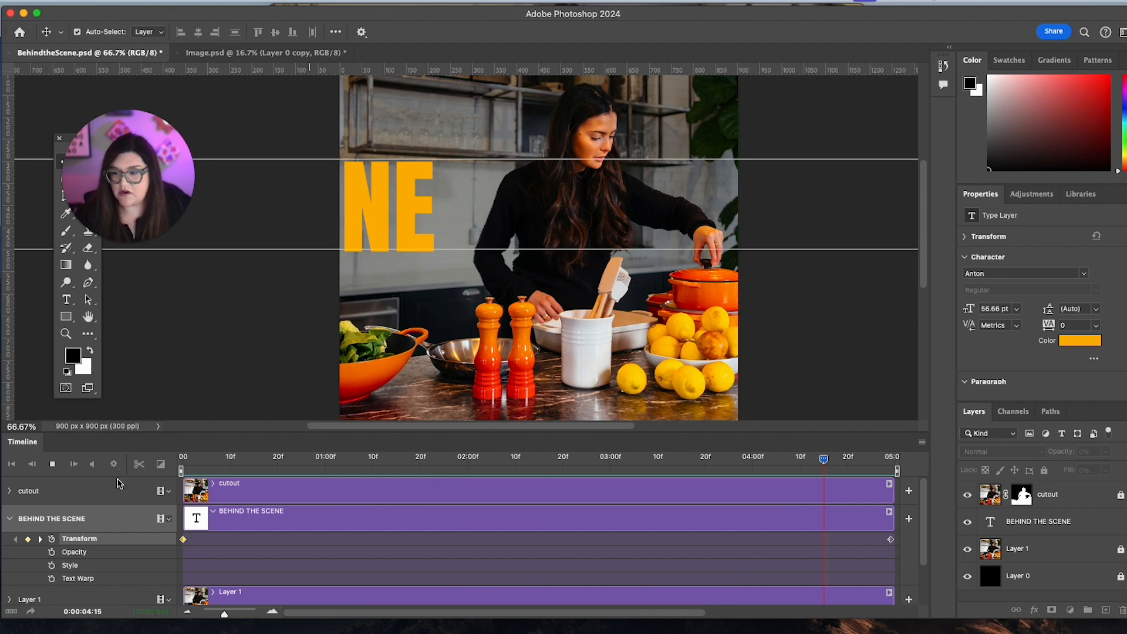
Toggle the Loop Playback option in the timeline's playback settings.
click(78, 519)
click(115, 465)
click(108, 498)
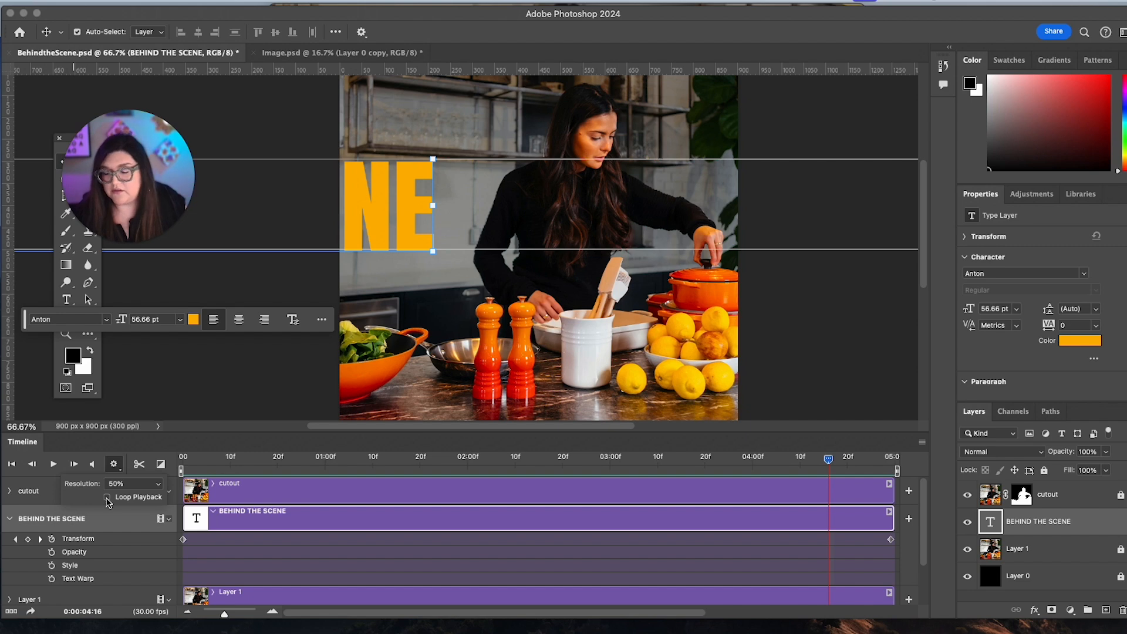
click(197, 395)
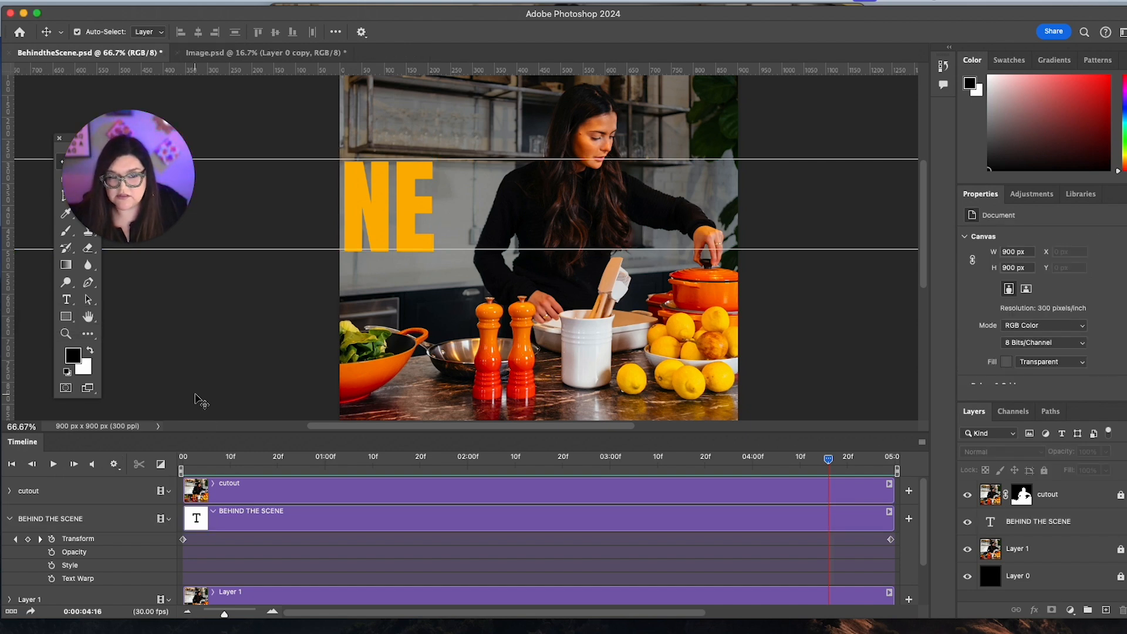
click(114, 465)
click(194, 392)
Play the text animation to check how playback repeats, and stop it partway.
key(space)
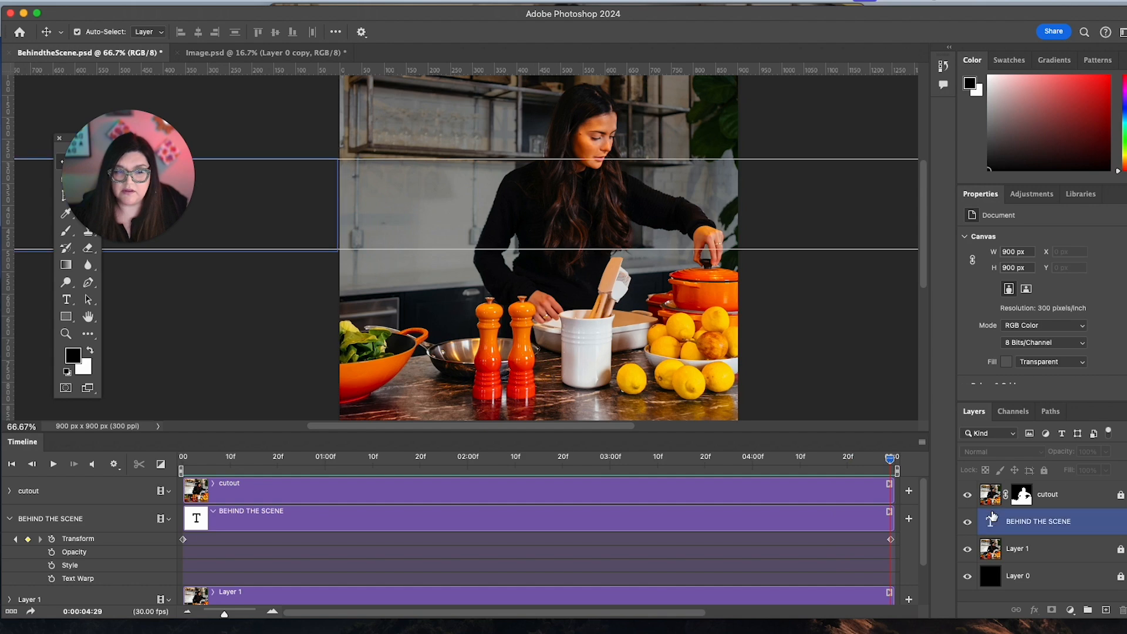
click(54, 464)
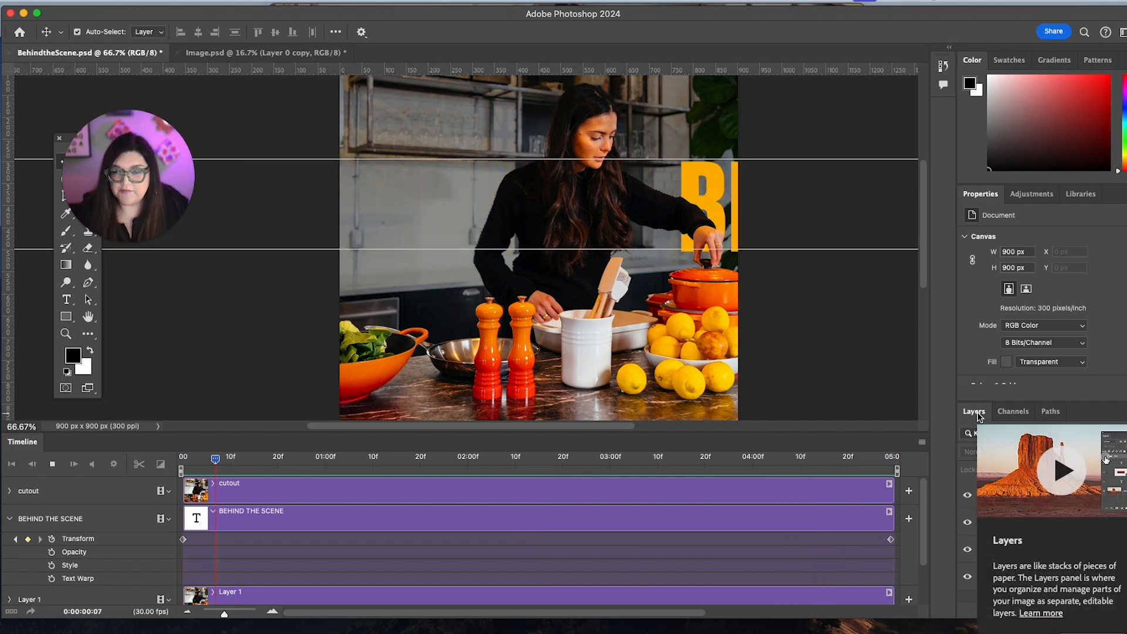
click(114, 464)
click(254, 397)
Render all frames of the animation as BehindtheScene.mp4 on the Desktop, using H.264 with the High Quality preset at 900 x 900.
click(80, 1)
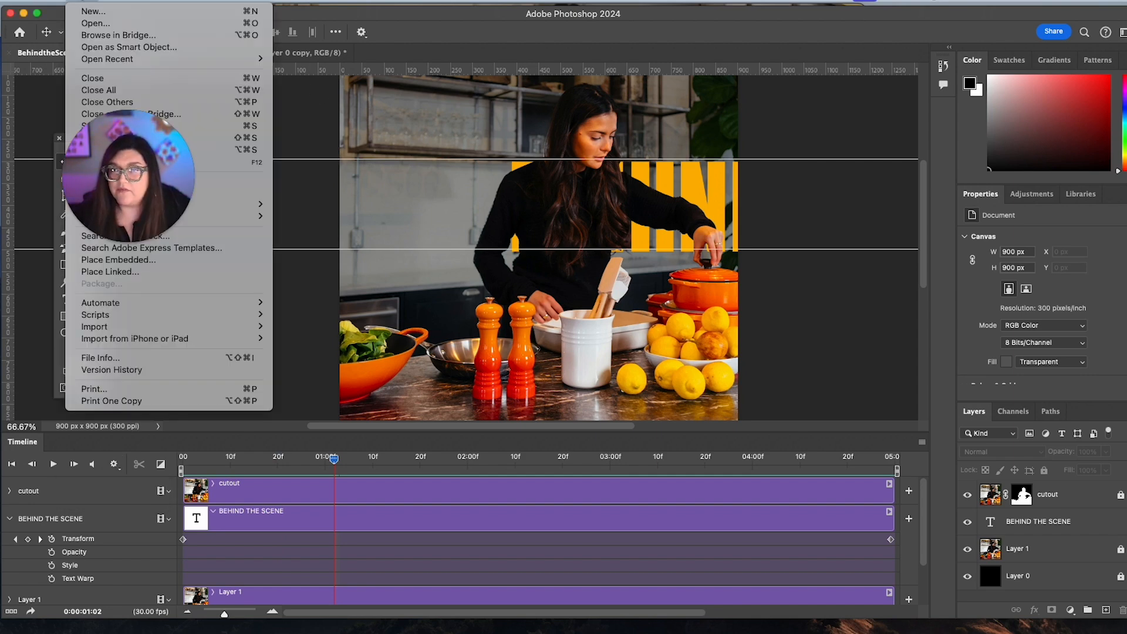
drag(159, 172, 790, 112)
click(80, 1)
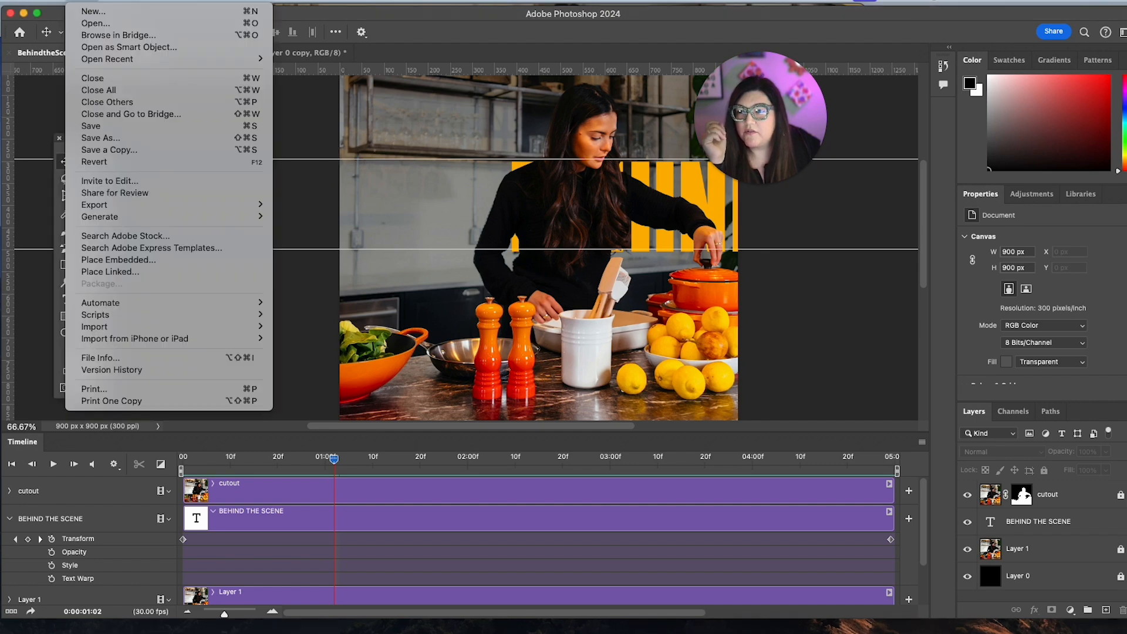
mouse_move(175, 207)
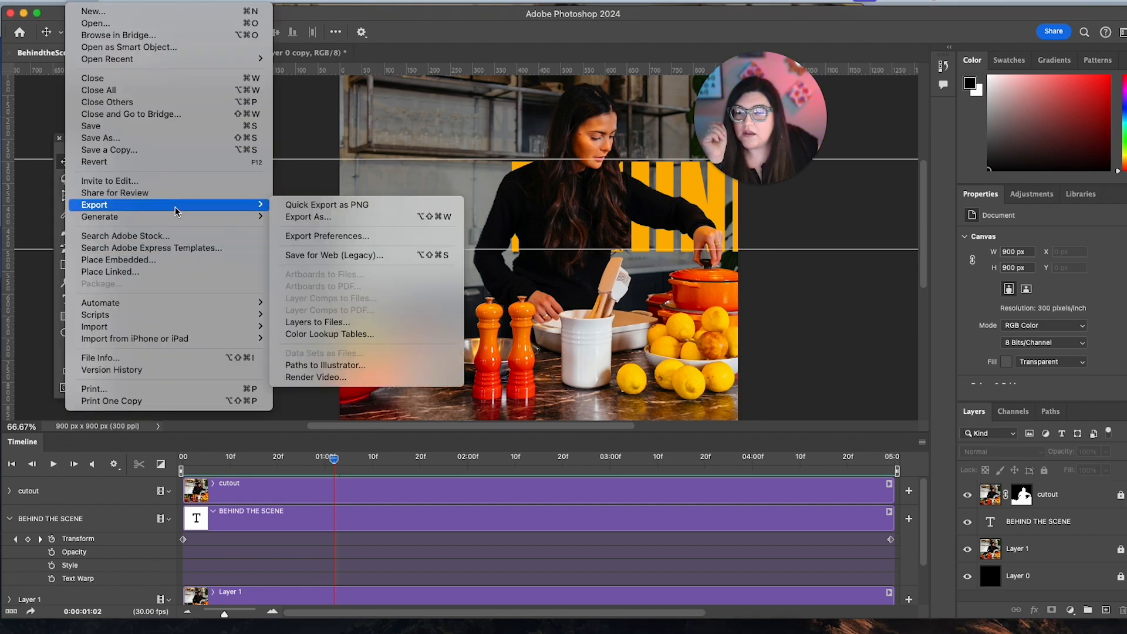
click(351, 377)
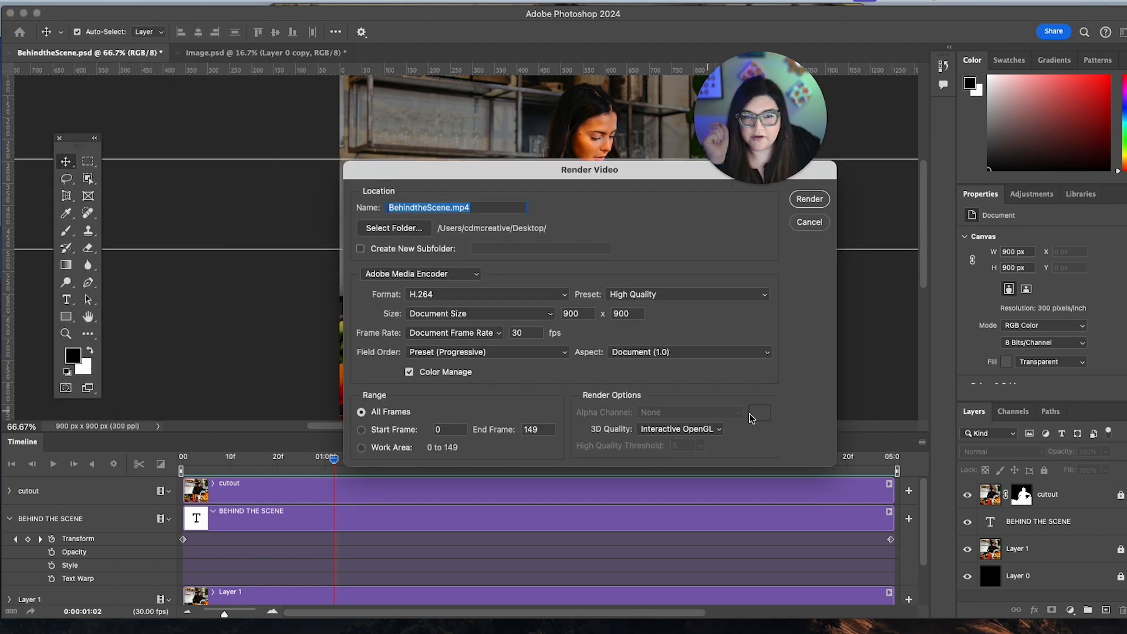
click(443, 207)
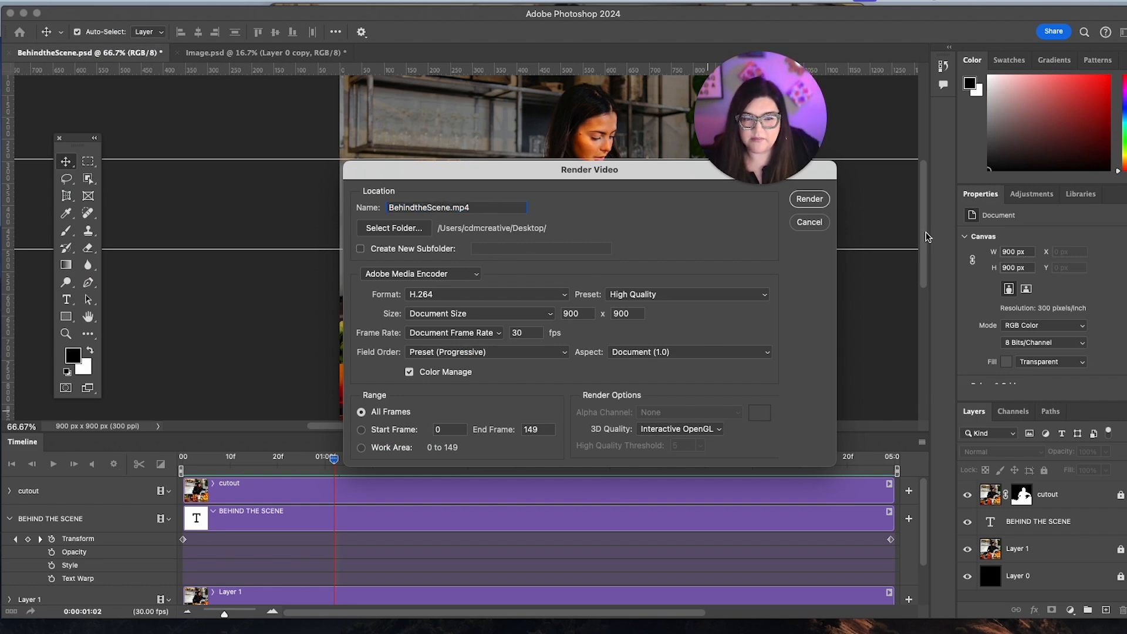
click(809, 199)
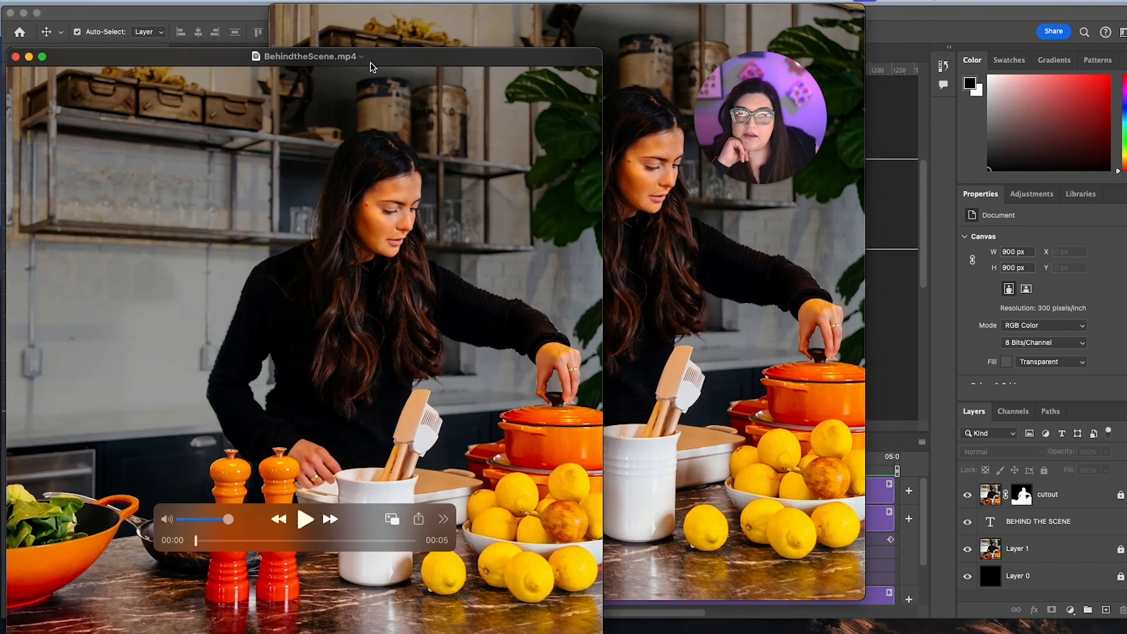
drag(371, 67, 393, 28)
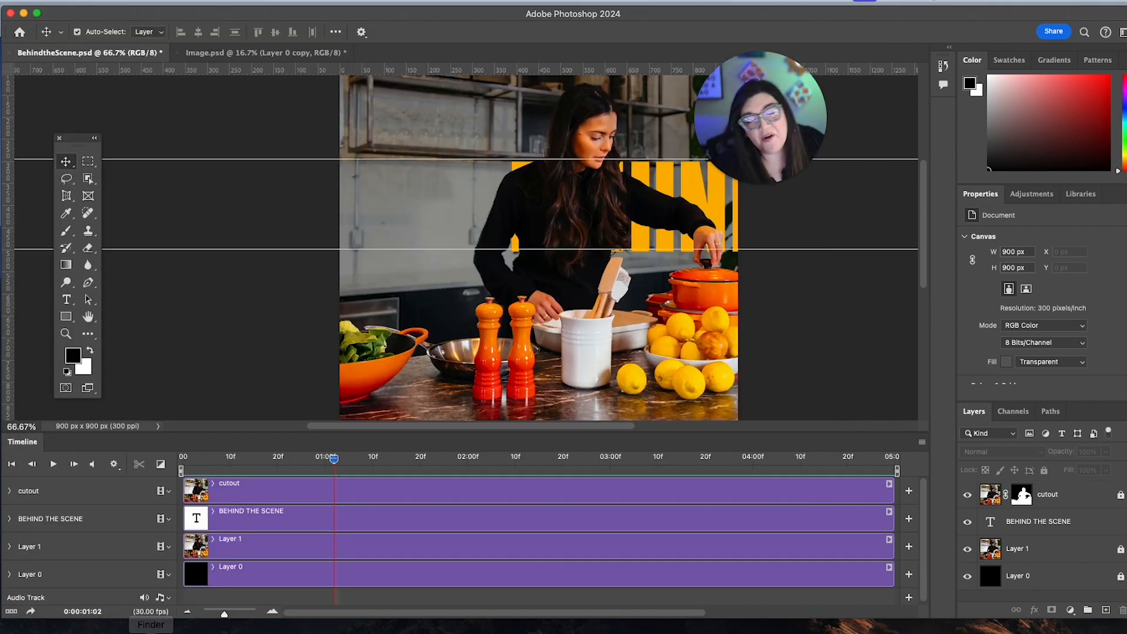
click(998, 552)
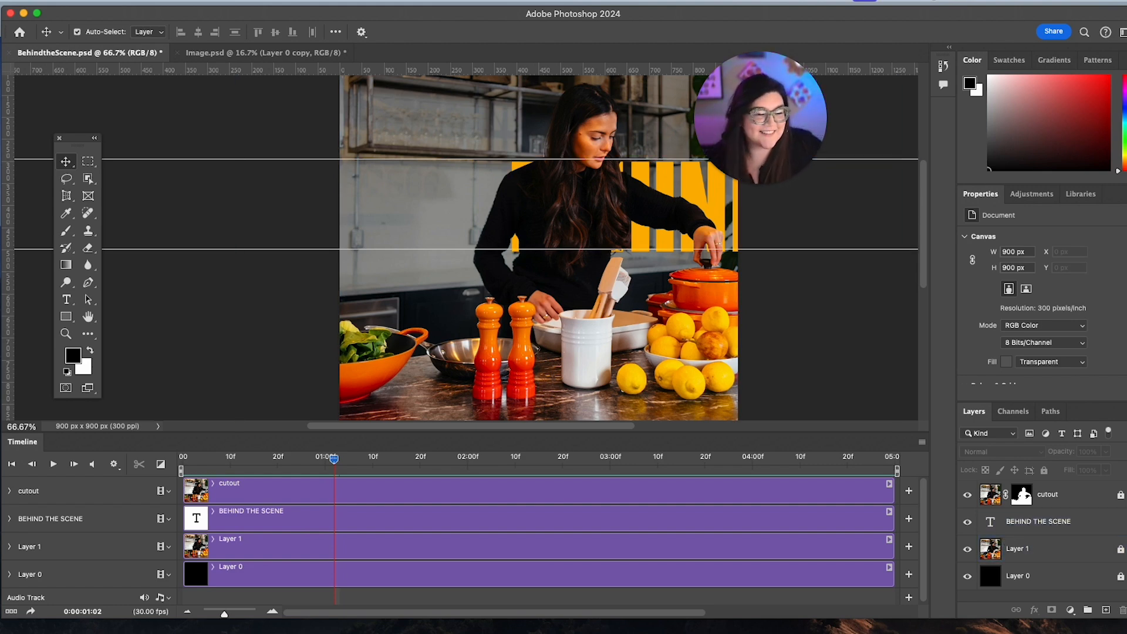